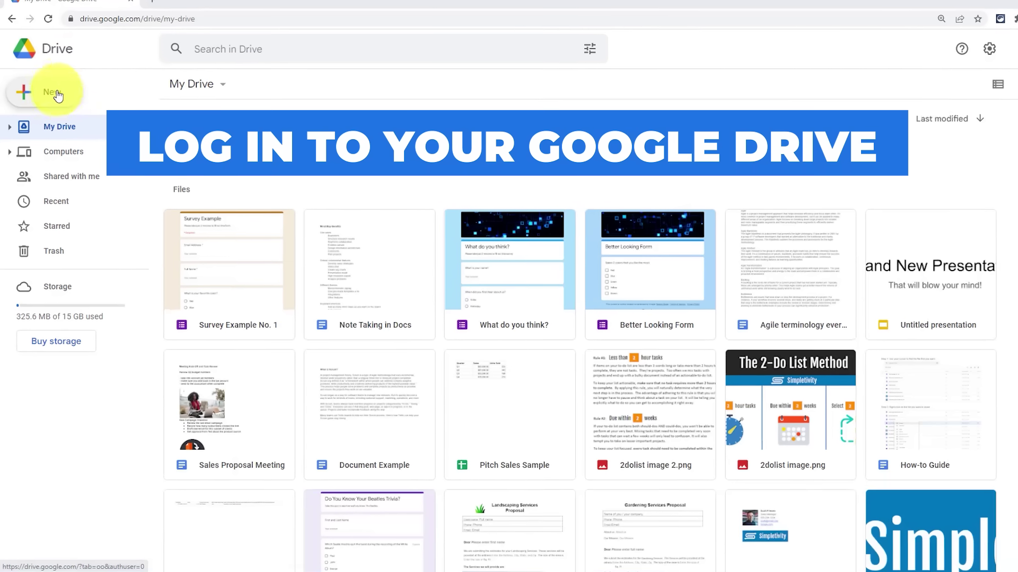
- Open Google Drive's New menu to see the types of items you can create
click(68, 71)
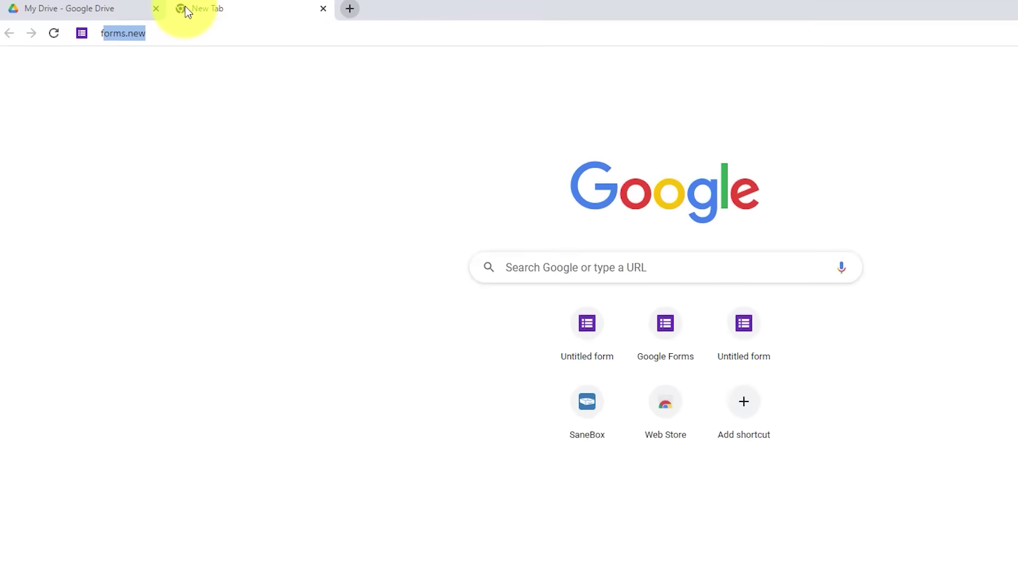
- Go to forms.new in a new tab to create a blank form
text(m)
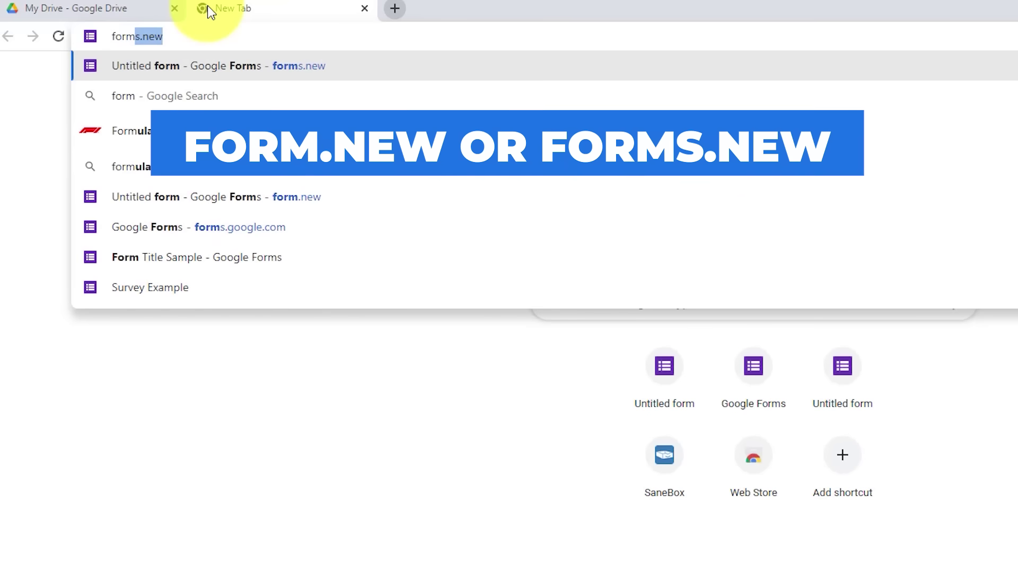
text(s.new)
key(Return)
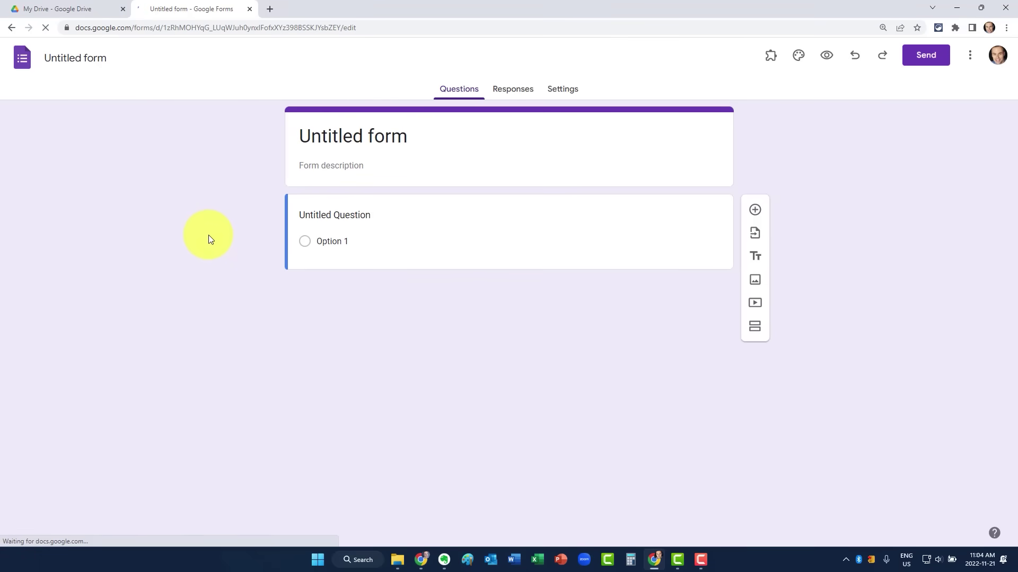
- Go full screen and change the form heading to 'Survey Example'
key(F11)
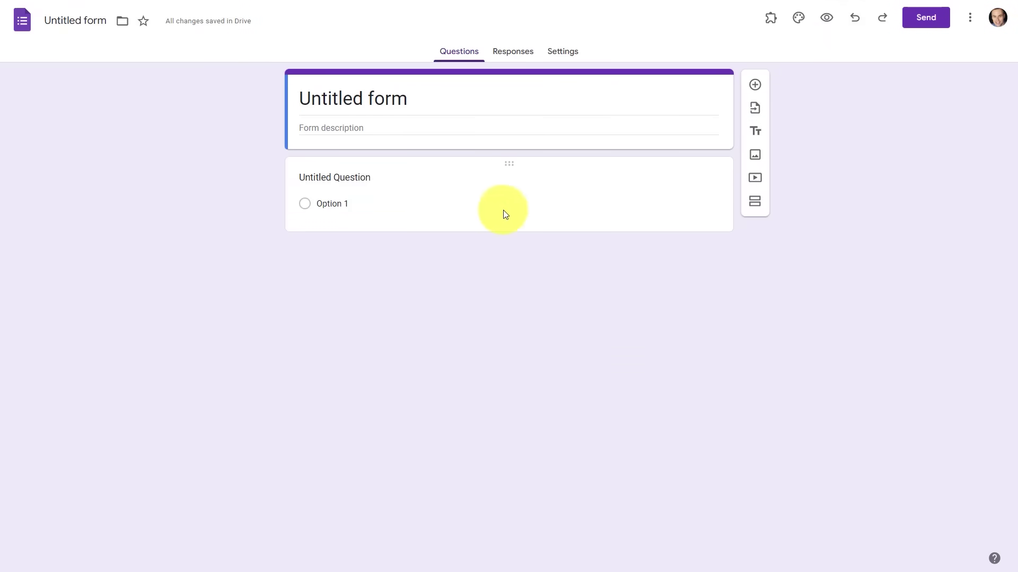
click(422, 101)
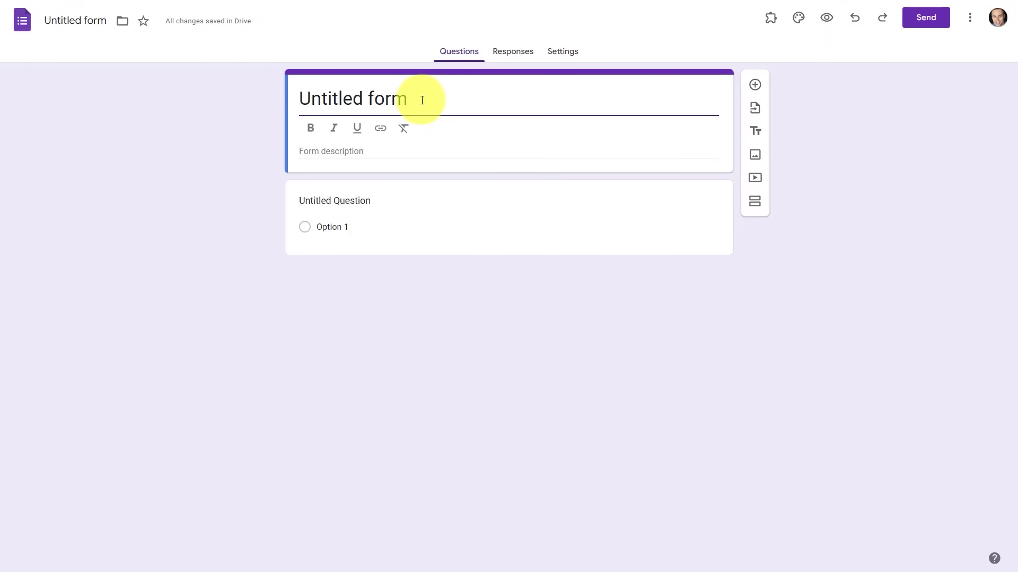
key(BackSpace)
key(BackSpace)
key(BackSpace)
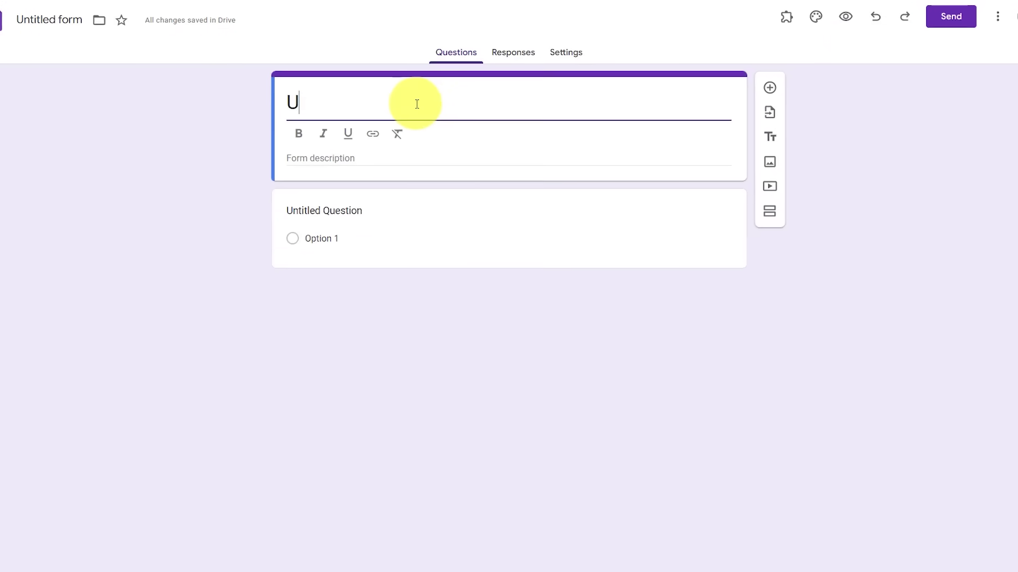
text(Survey)
text( E)
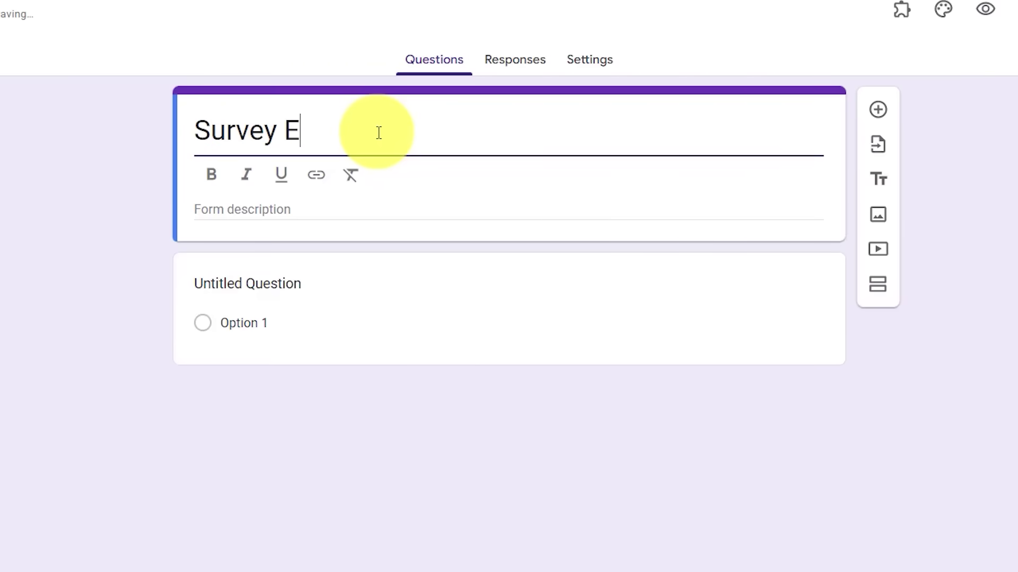
text(xample)
click(29, 186)
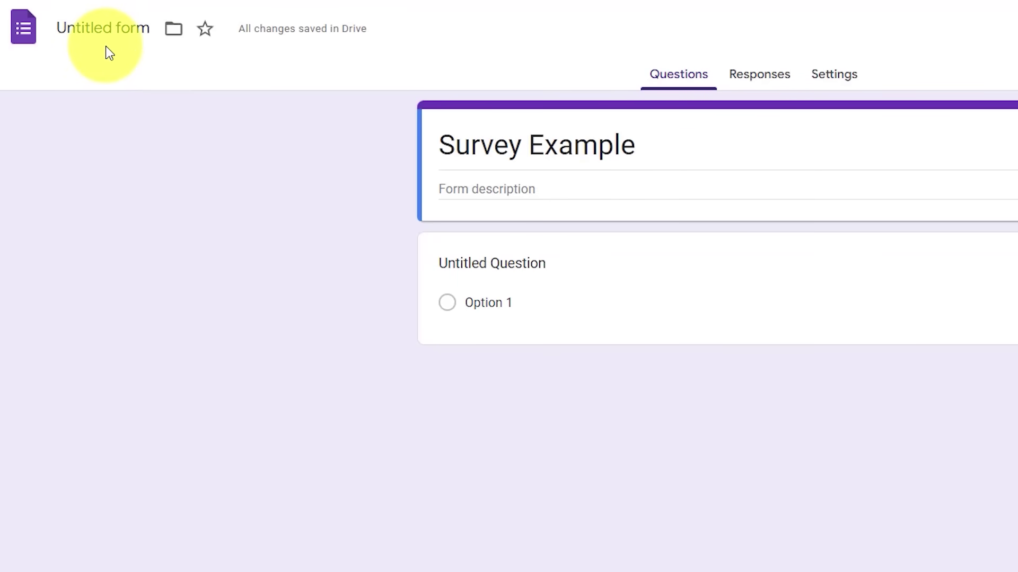
- Rename the form file to 'Survey Example No. 1'
click(127, 28)
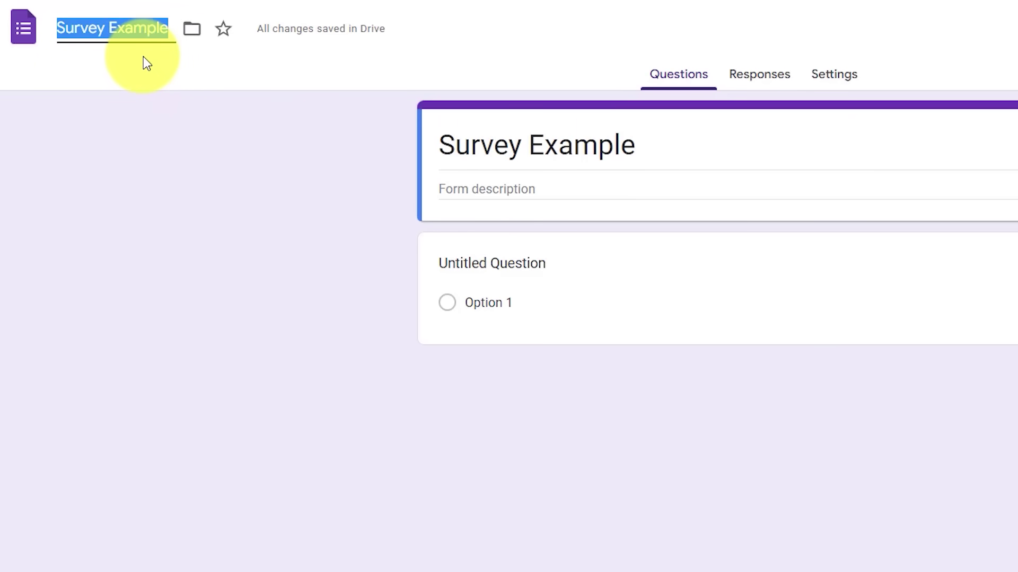
click(166, 29)
text(No)
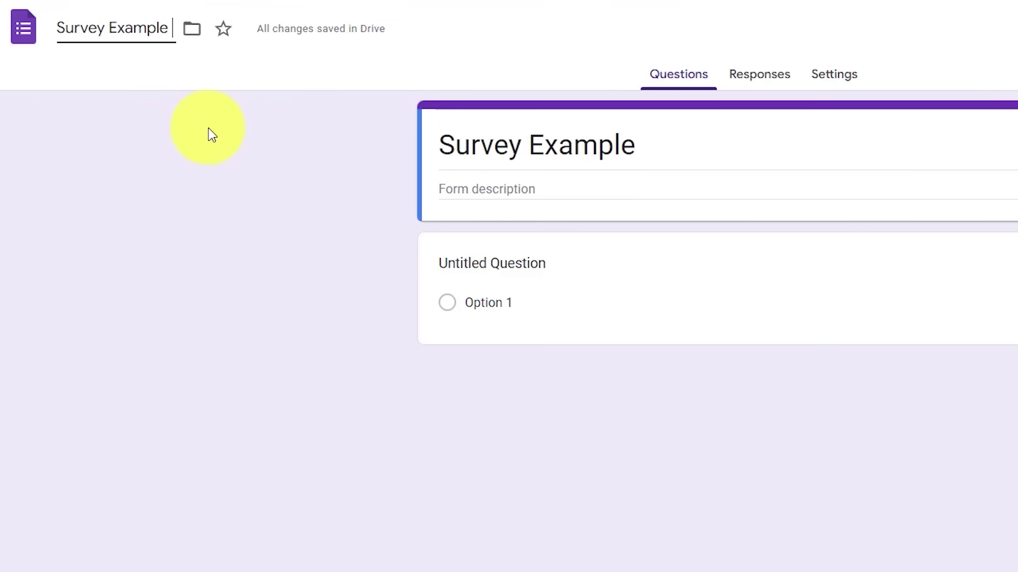
text(. 1)
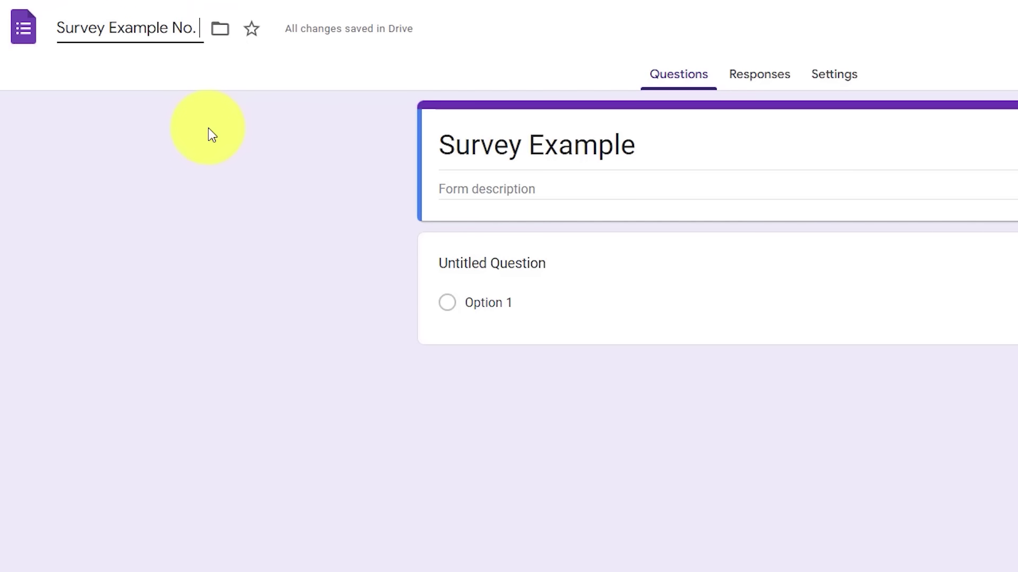
click(209, 130)
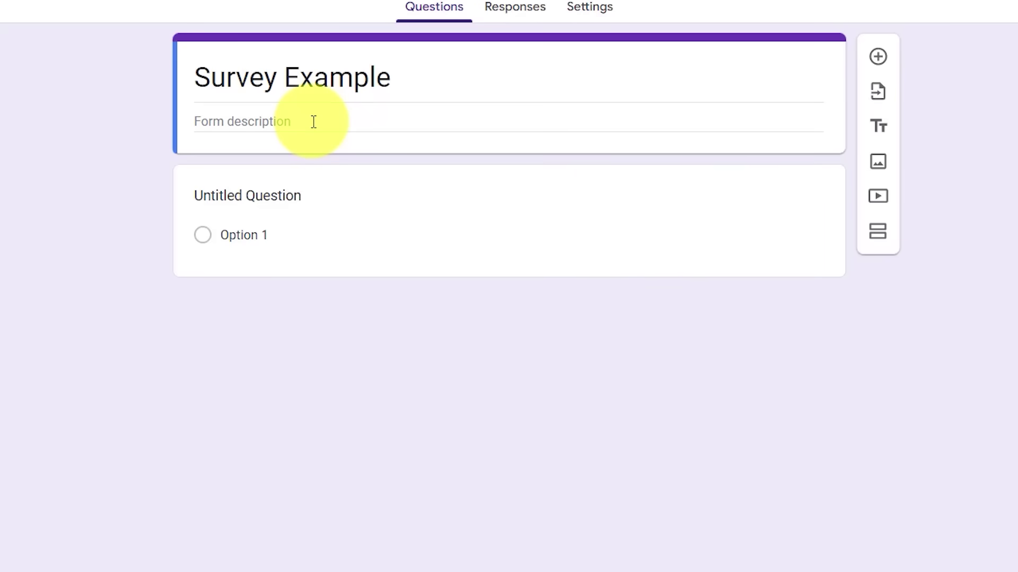
click(313, 122)
- Enter the description 'Please take 2 minutes to fill out this form.'
text(P)
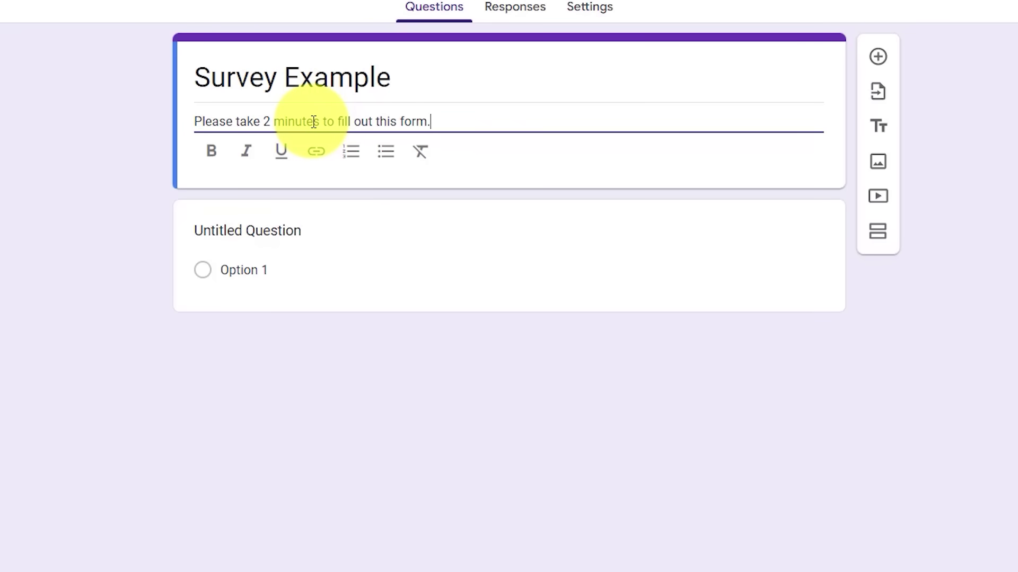
click(63, 167)
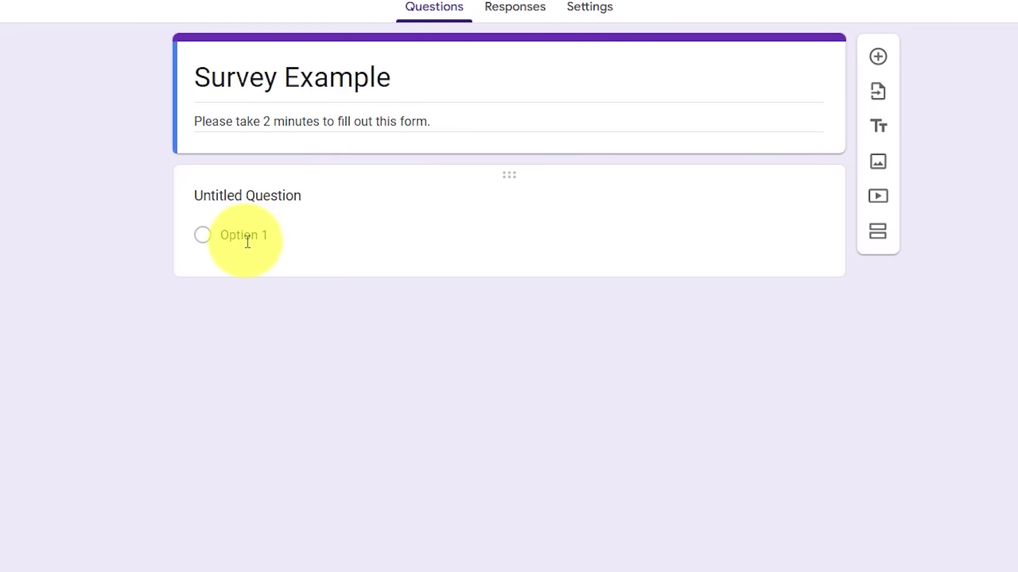
click(309, 195)
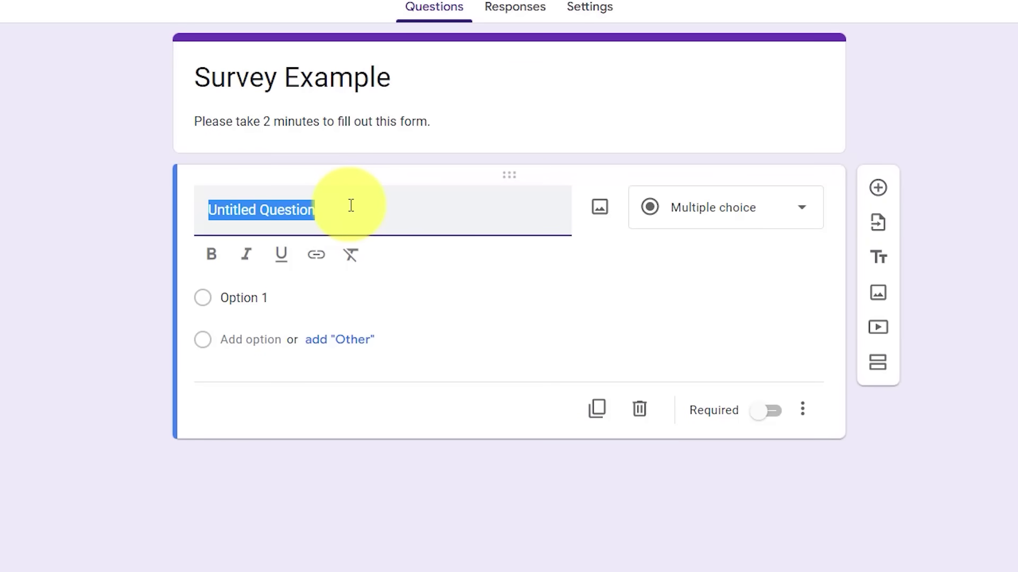
- Title the first question 'Full Name' and make it a Short answer question
text(Full Name)
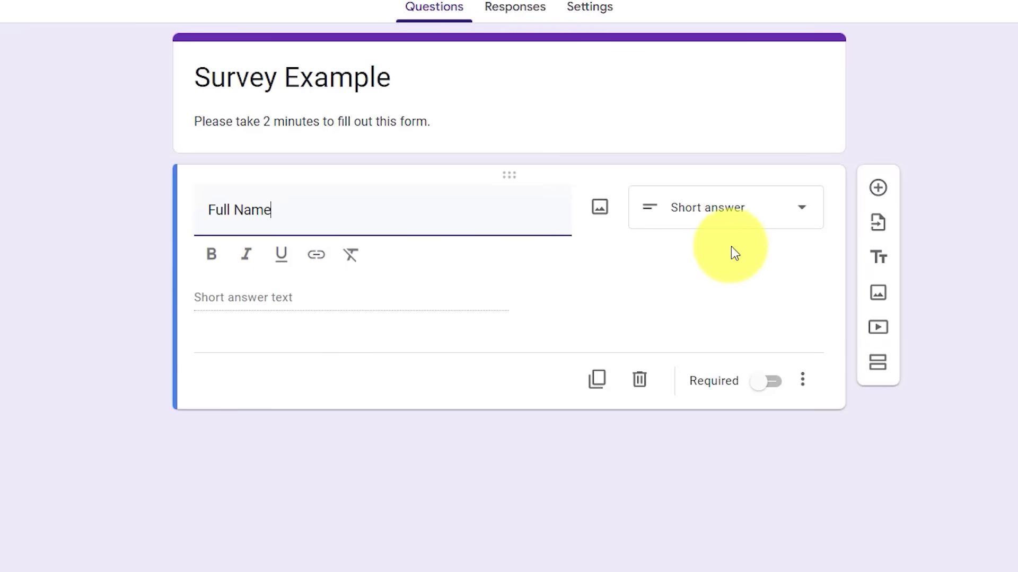
click(801, 213)
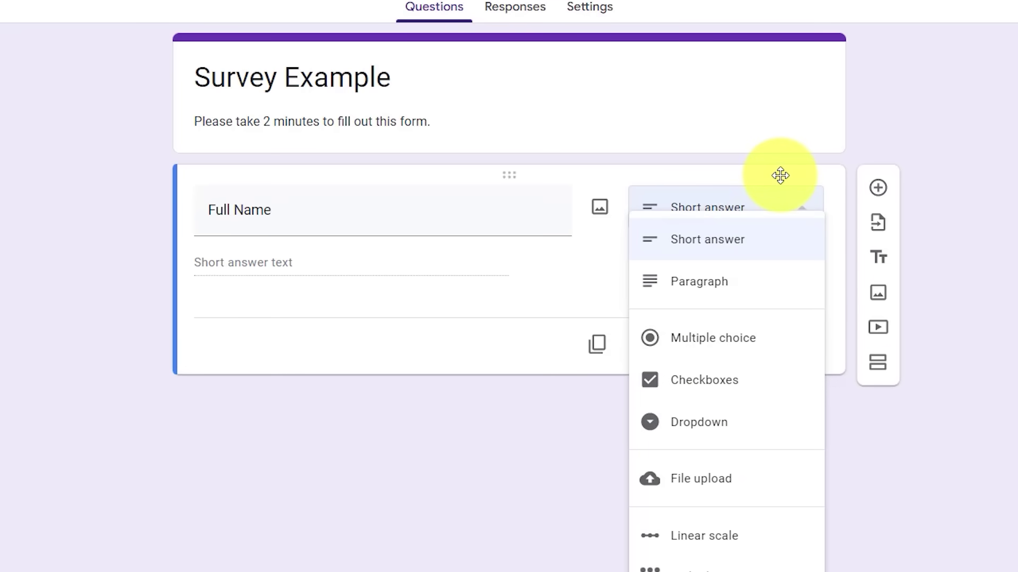
click(599, 253)
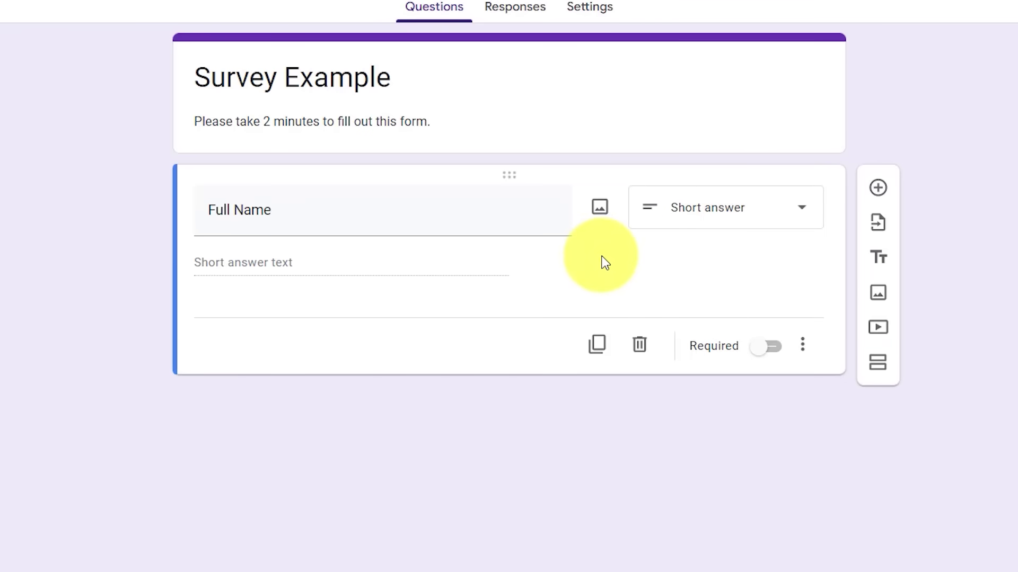
- Add a required 'Email Address' question below Full Name
click(879, 191)
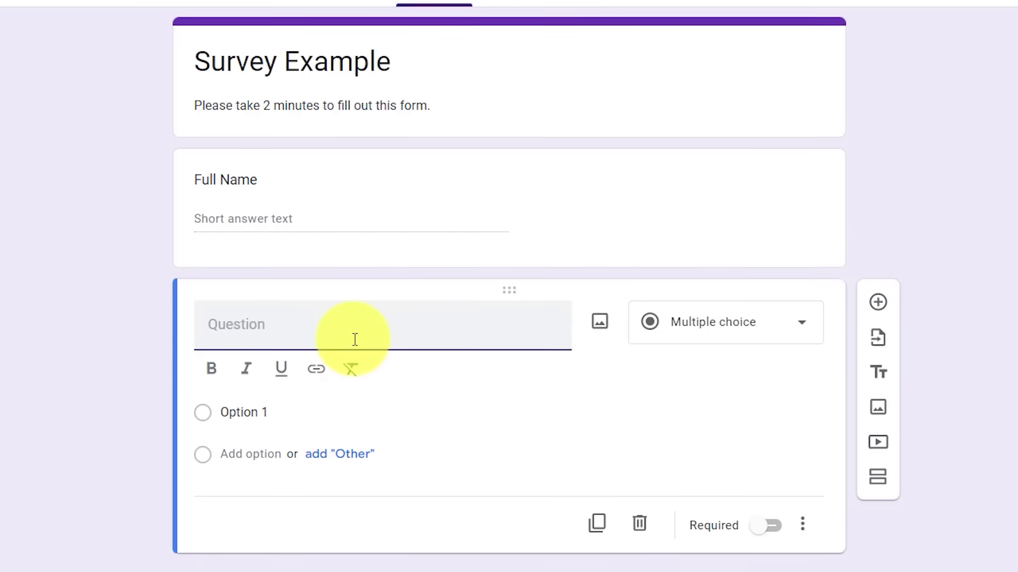
text(Email Address)
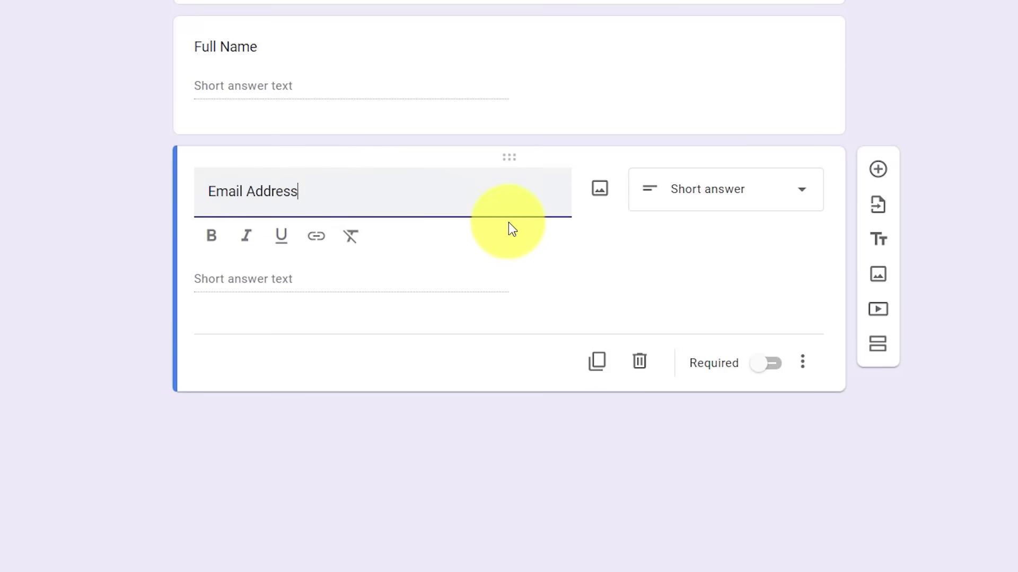
click(765, 364)
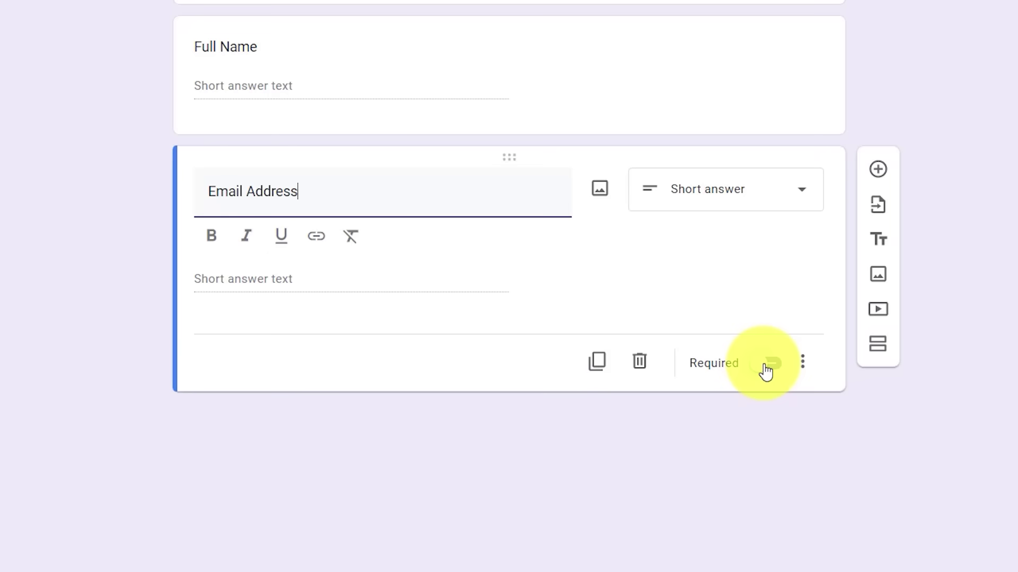
click(766, 366)
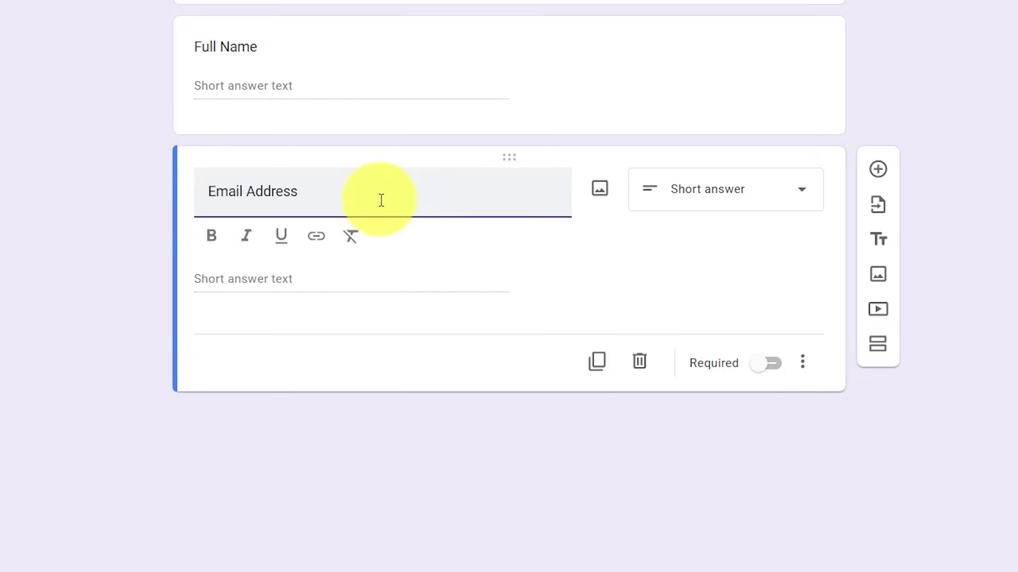
click(763, 367)
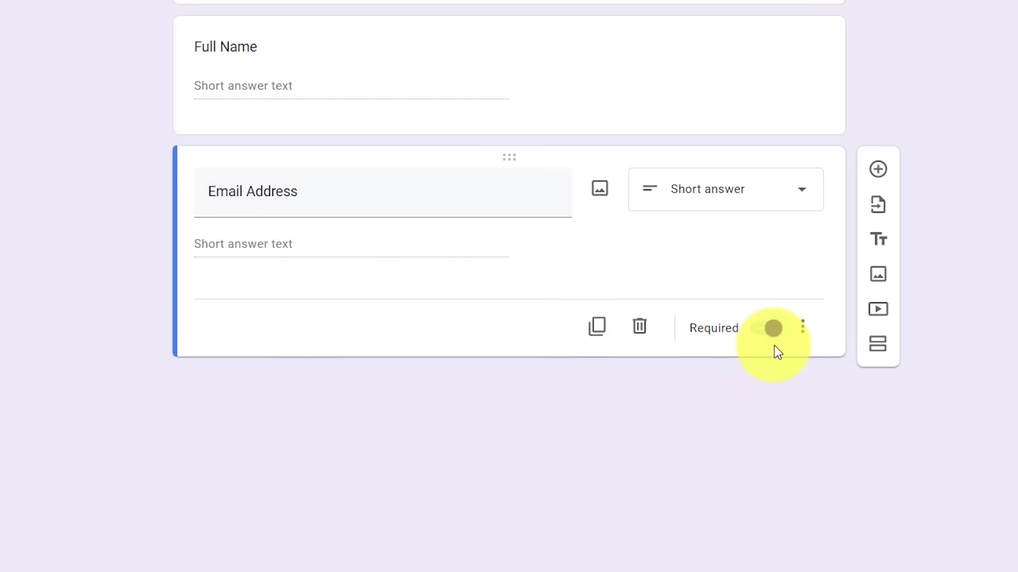
- Mark the Full Name question as required too
click(453, 38)
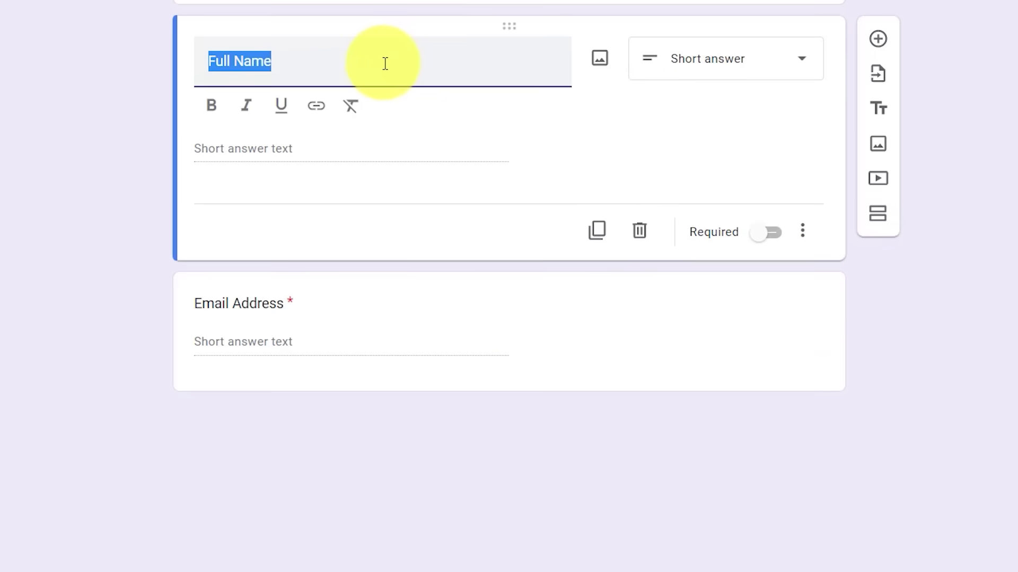
click(770, 229)
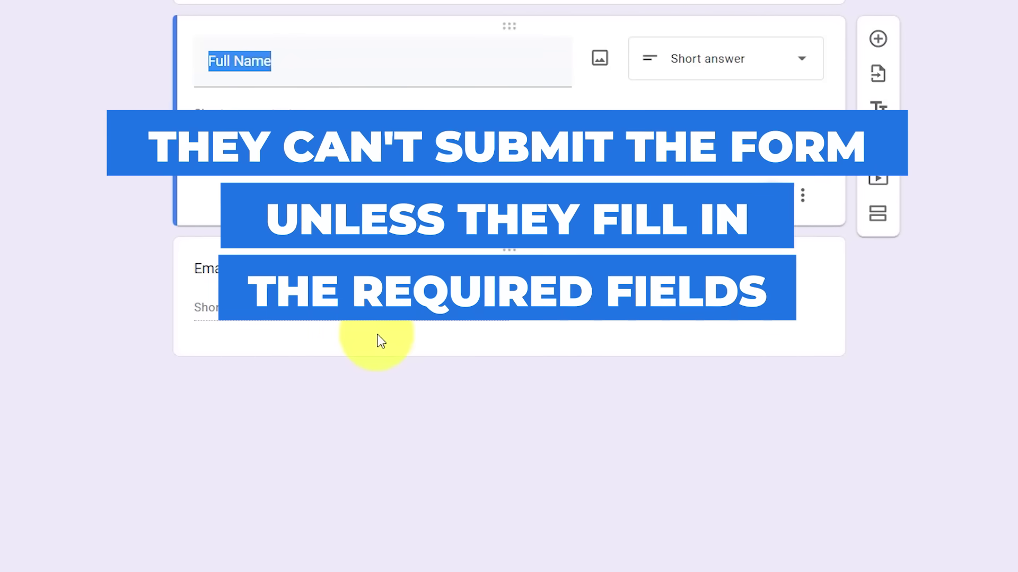
click(465, 391)
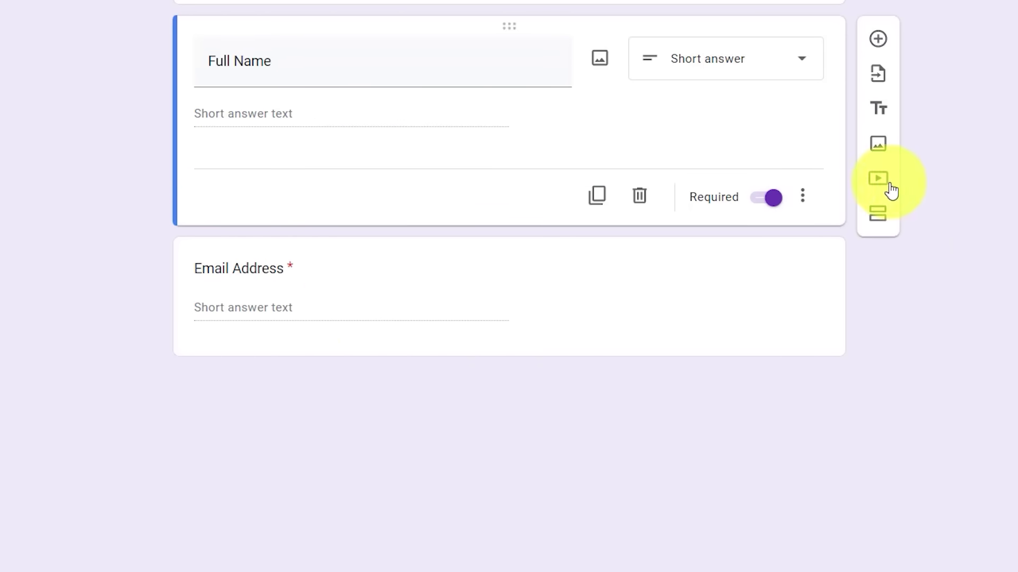
- Add a new multiple-choice question and move it below Email Address
click(879, 39)
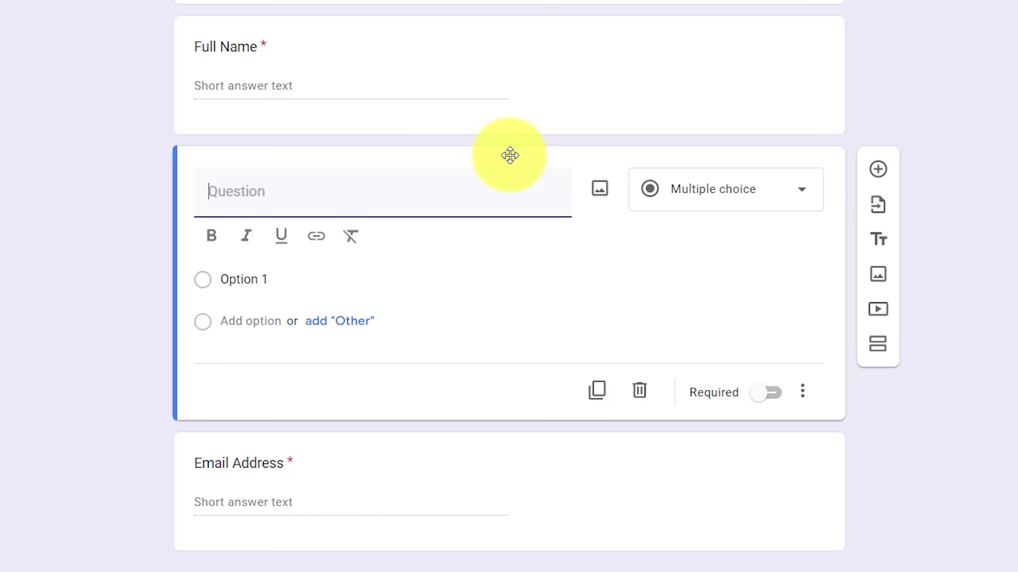
drag(510, 155, 504, 402)
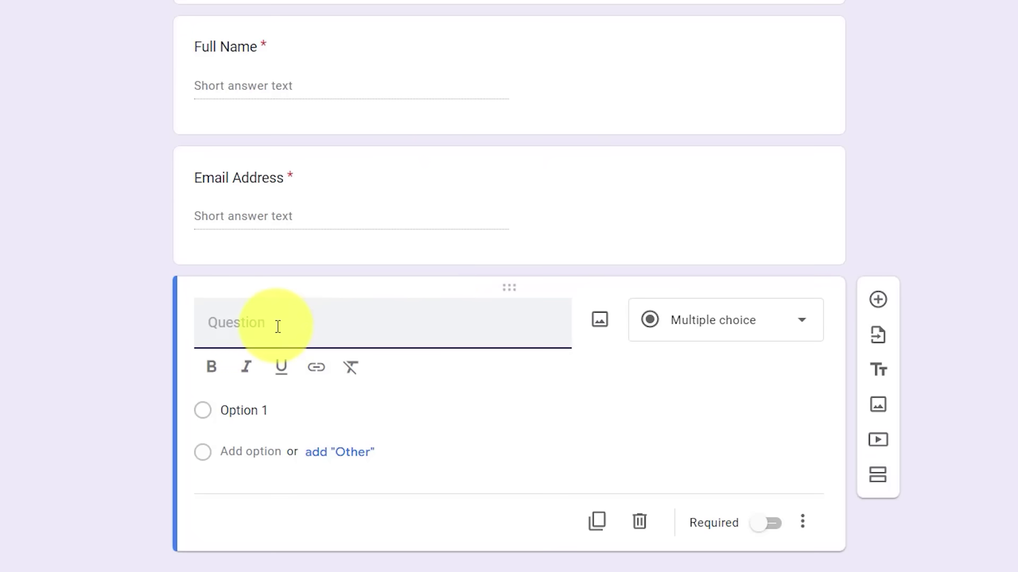
- Ask 'What is your favorite color?' as a Multiple choice question
text(What is your favorite color?)
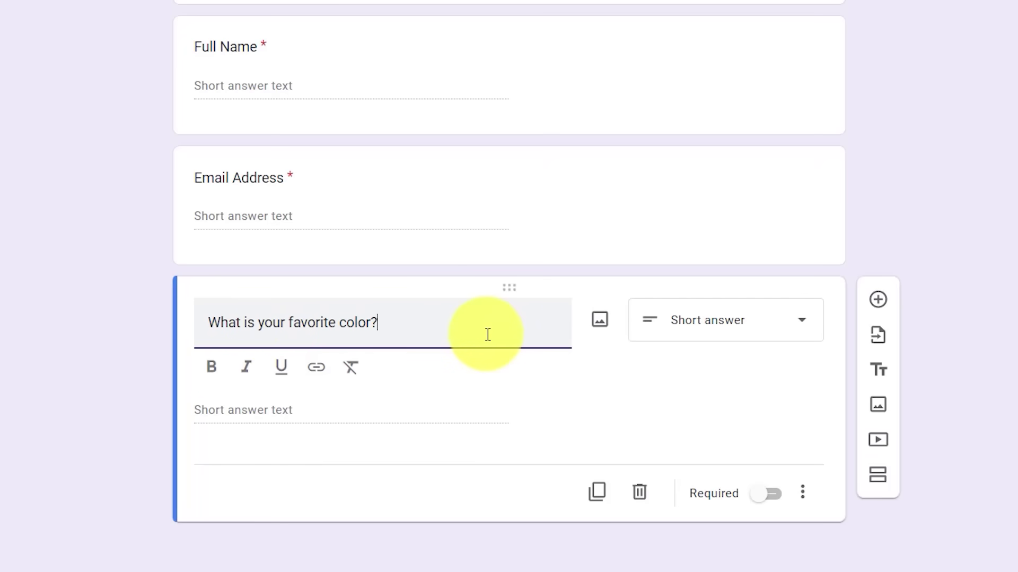
click(767, 333)
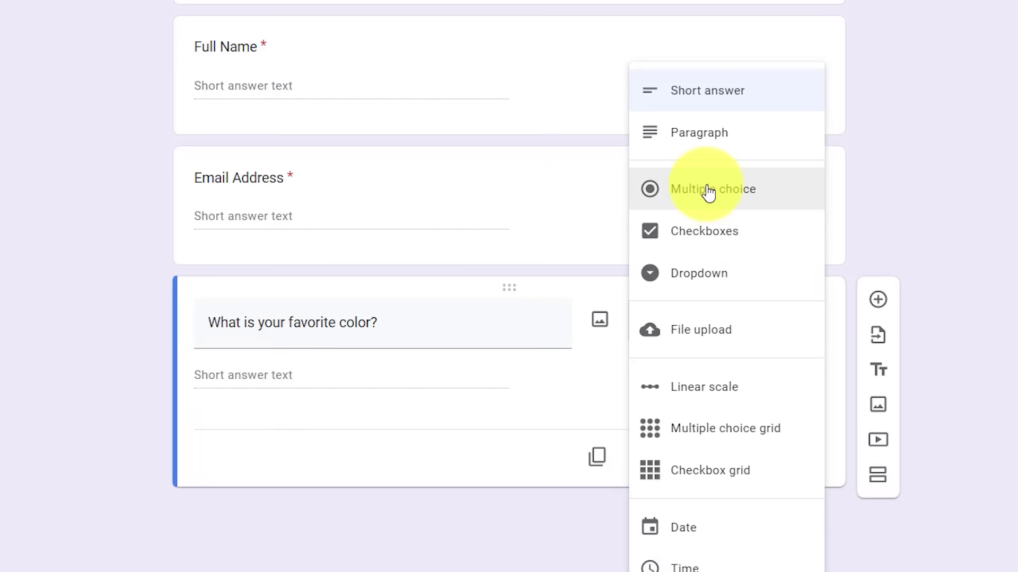
click(709, 194)
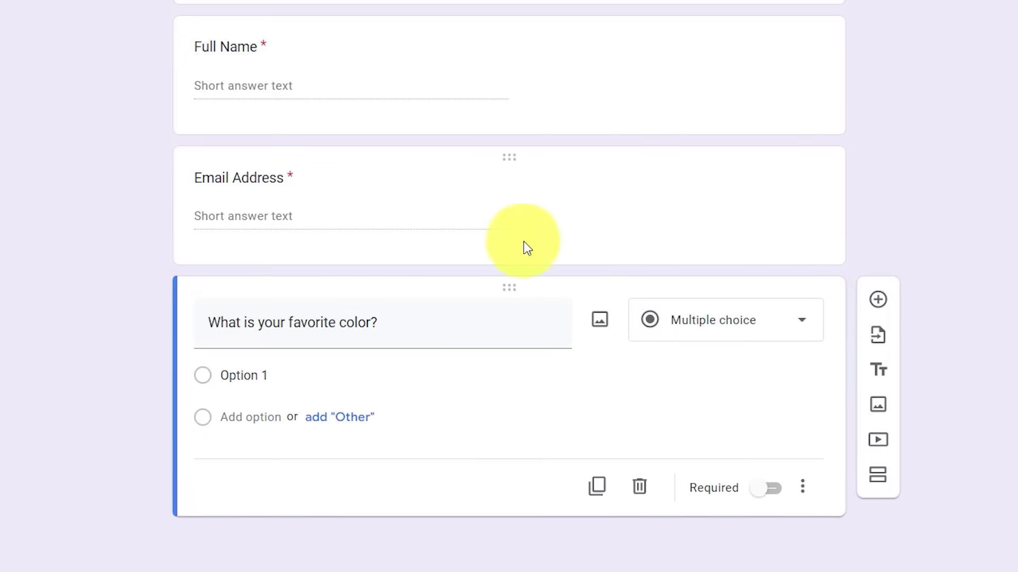
- Give it the options Red, Blue and Yellow, then move Blue to the top
click(281, 376)
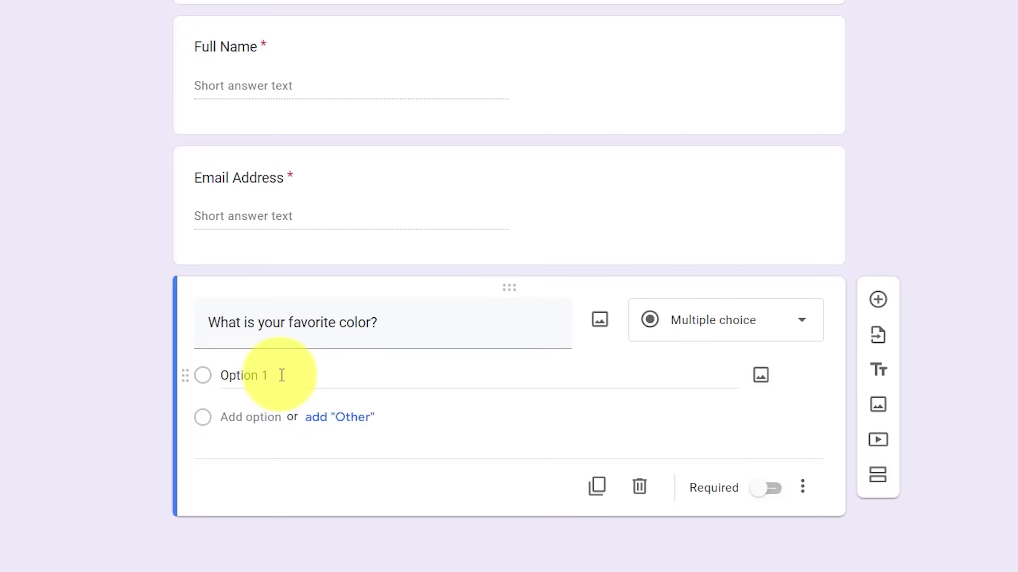
click(281, 375)
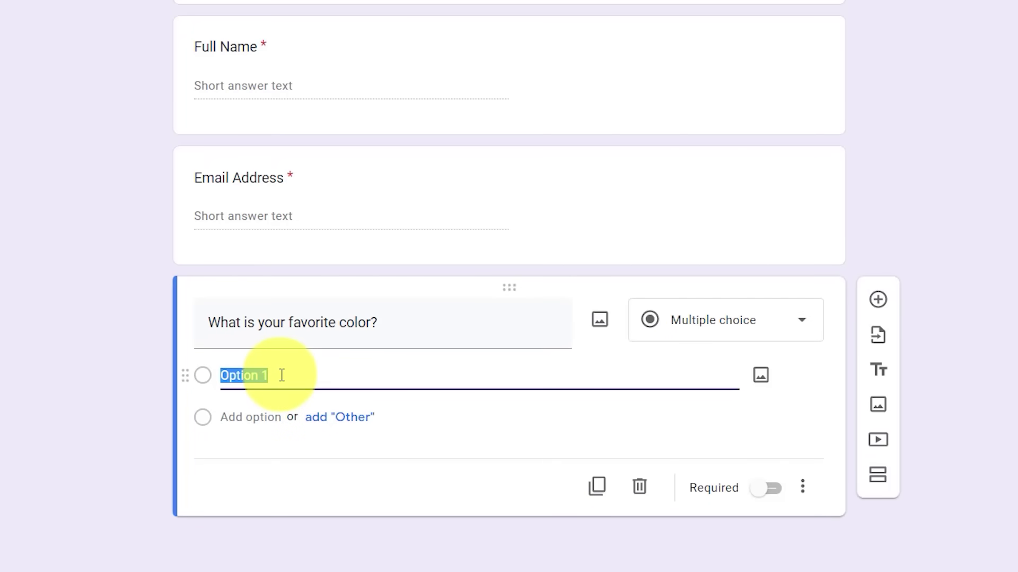
text(Red)
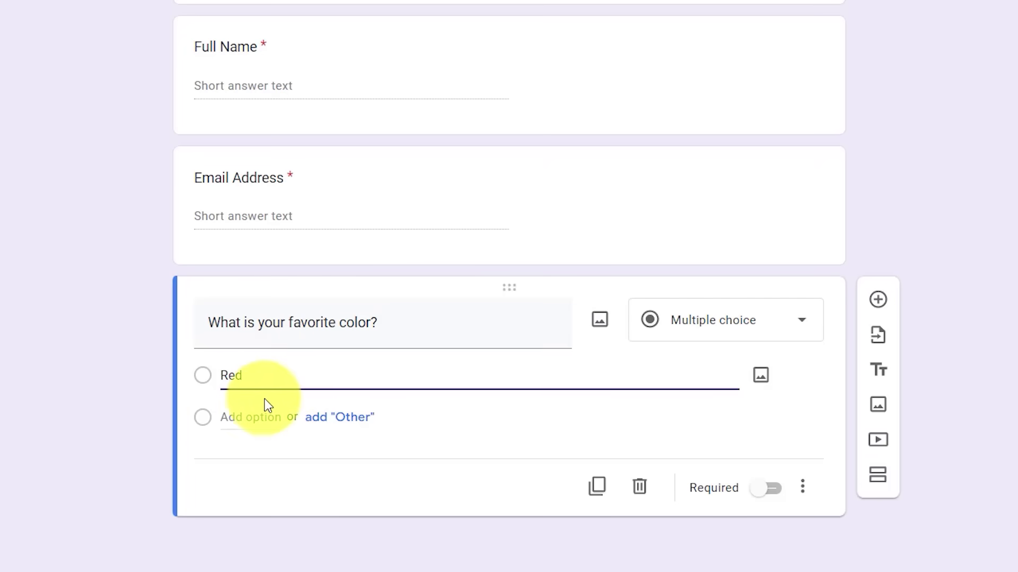
click(255, 418)
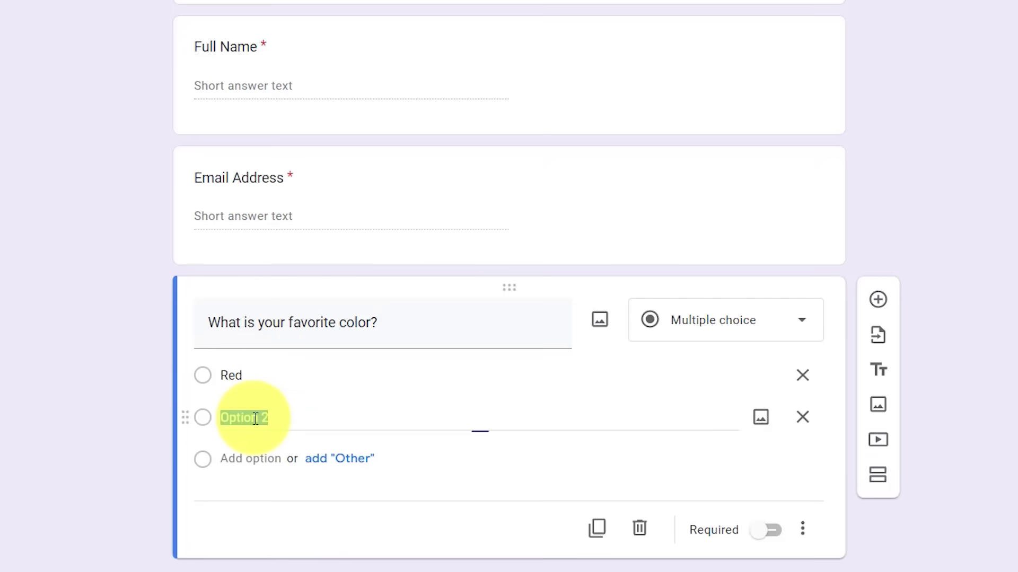
text(Blue)
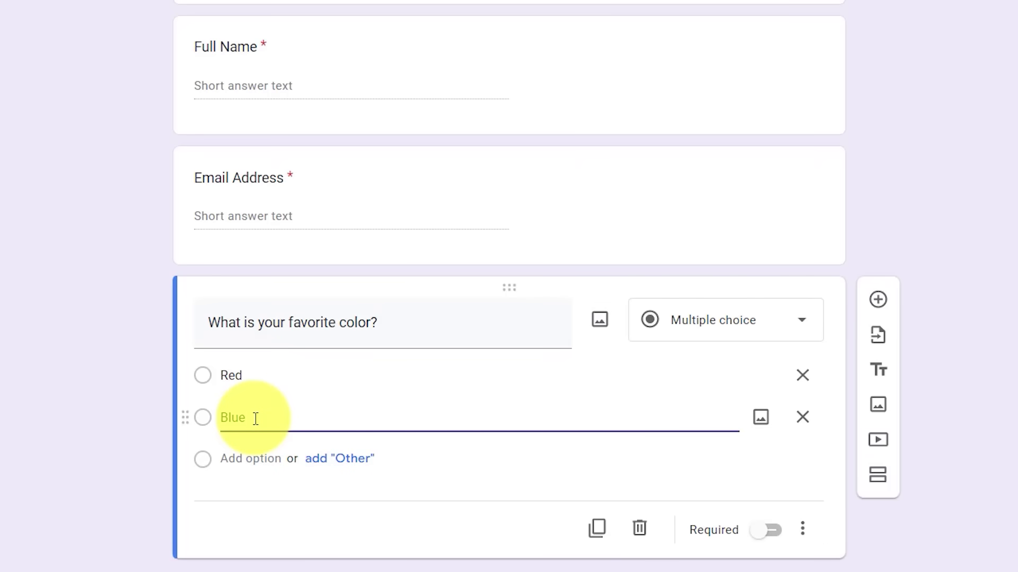
key(Return)
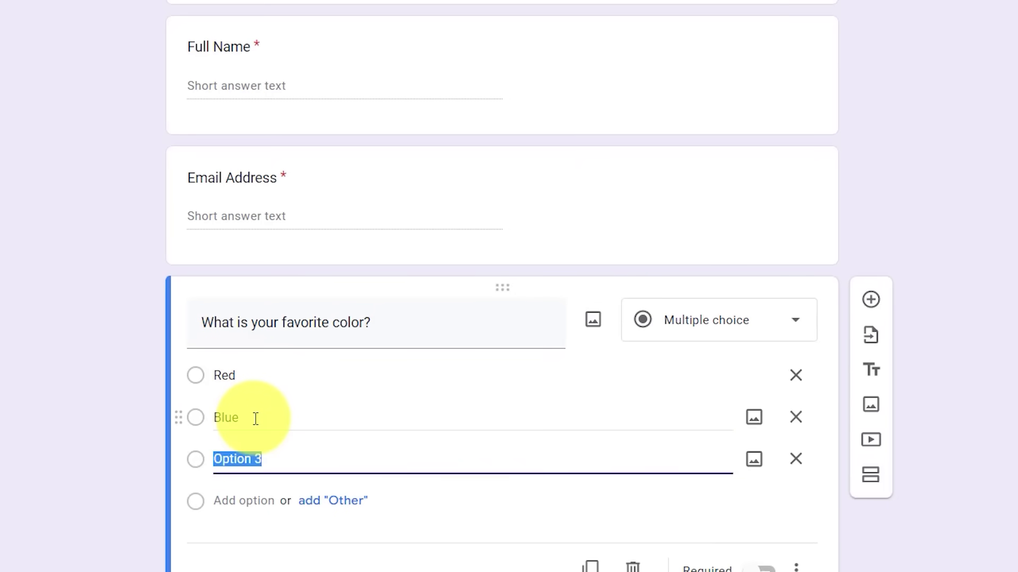
text(Yellow)
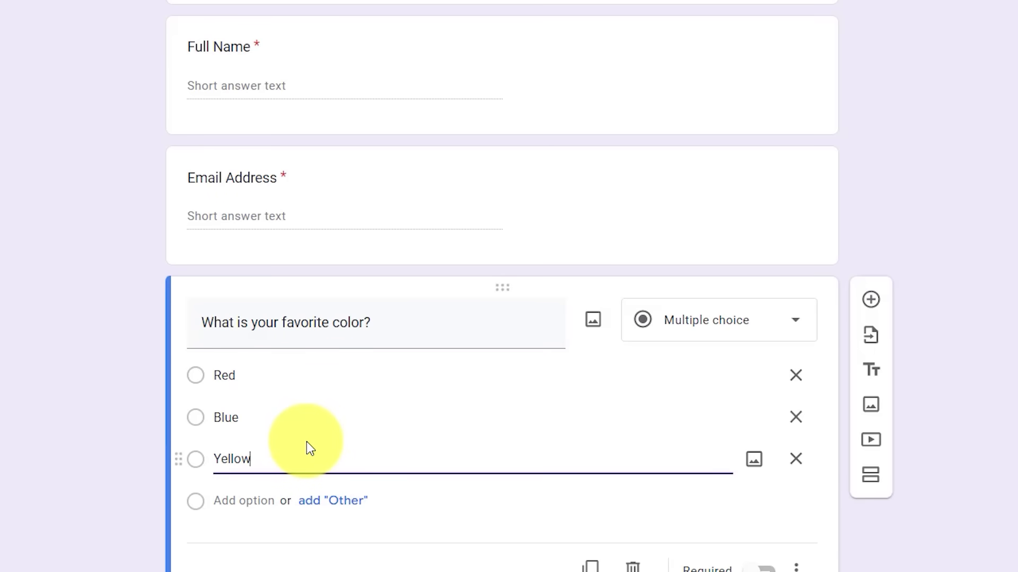
click(328, 502)
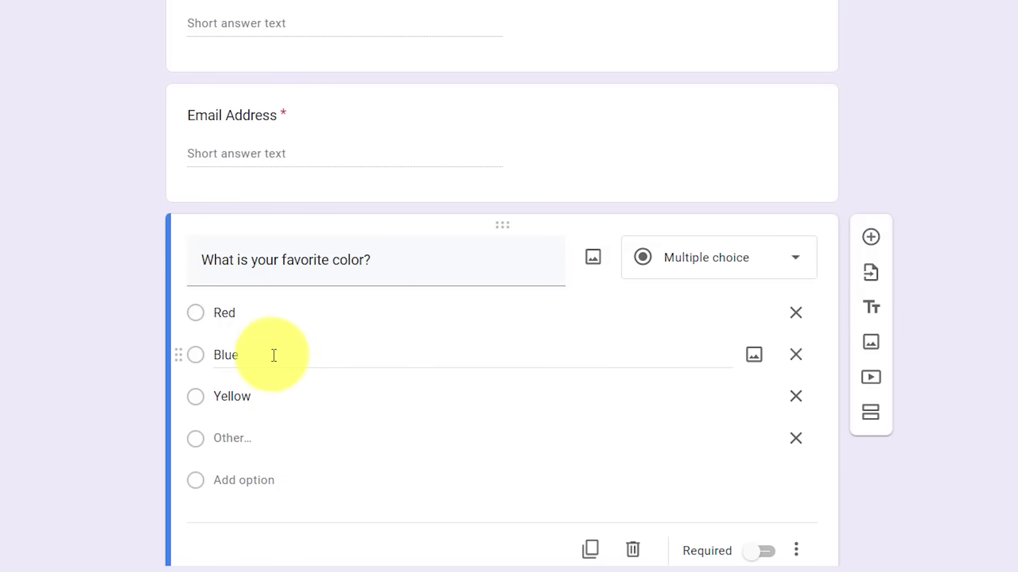
click(796, 440)
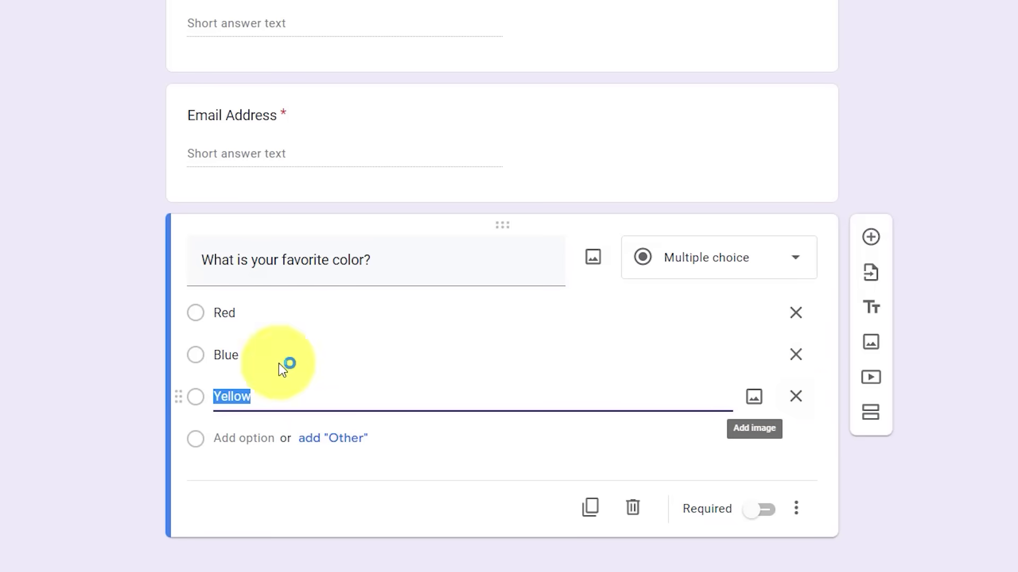
mouse_move(180, 358)
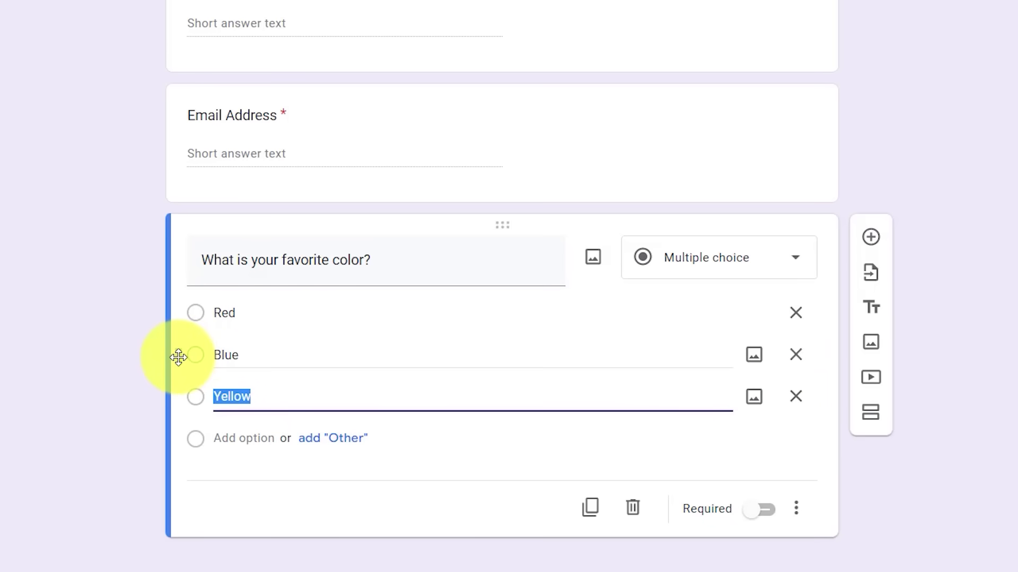
drag(181, 358, 186, 319)
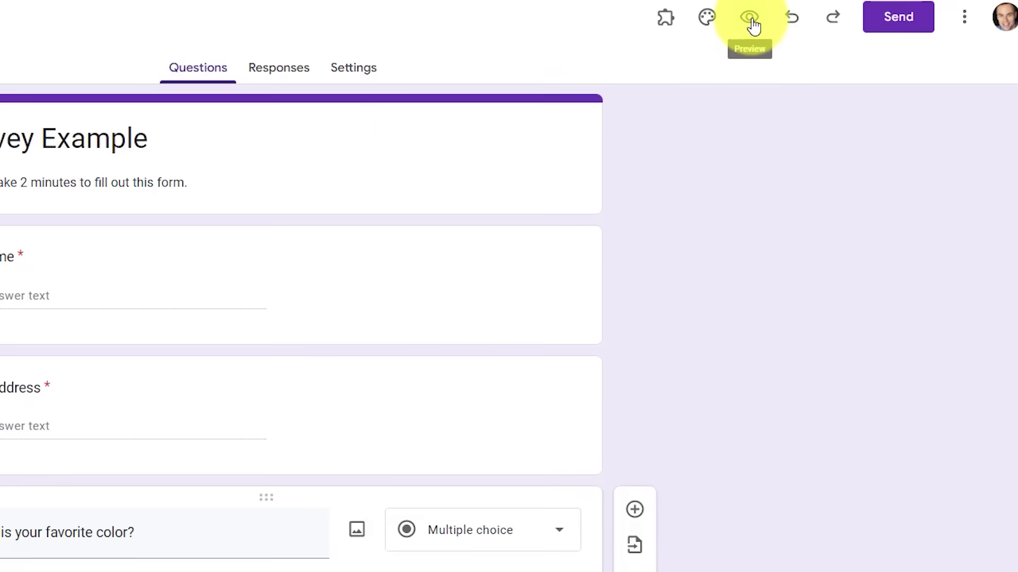
- Preview the form and submit a test response with a full name and Red as favorite color
click(752, 24)
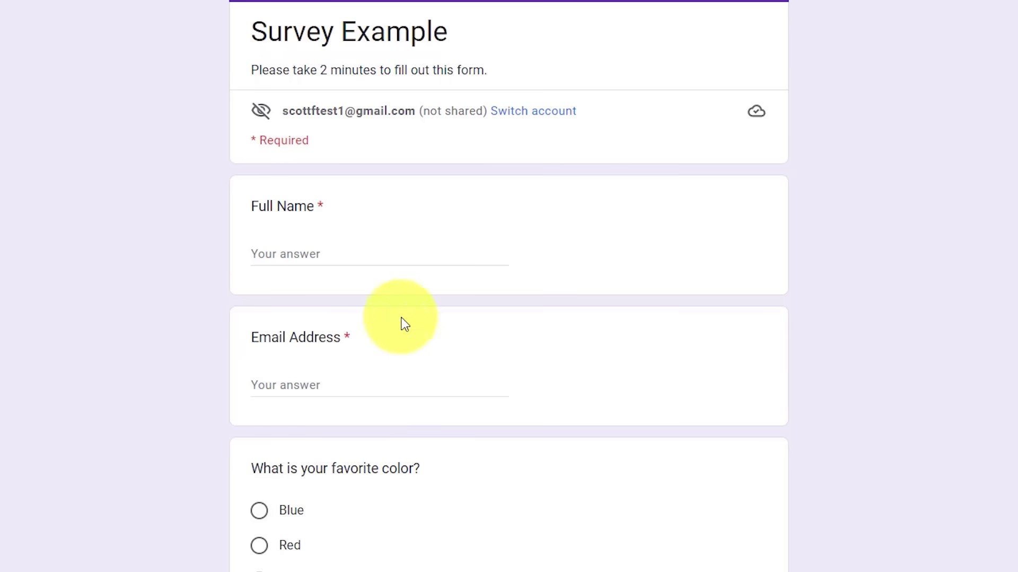
click(334, 250)
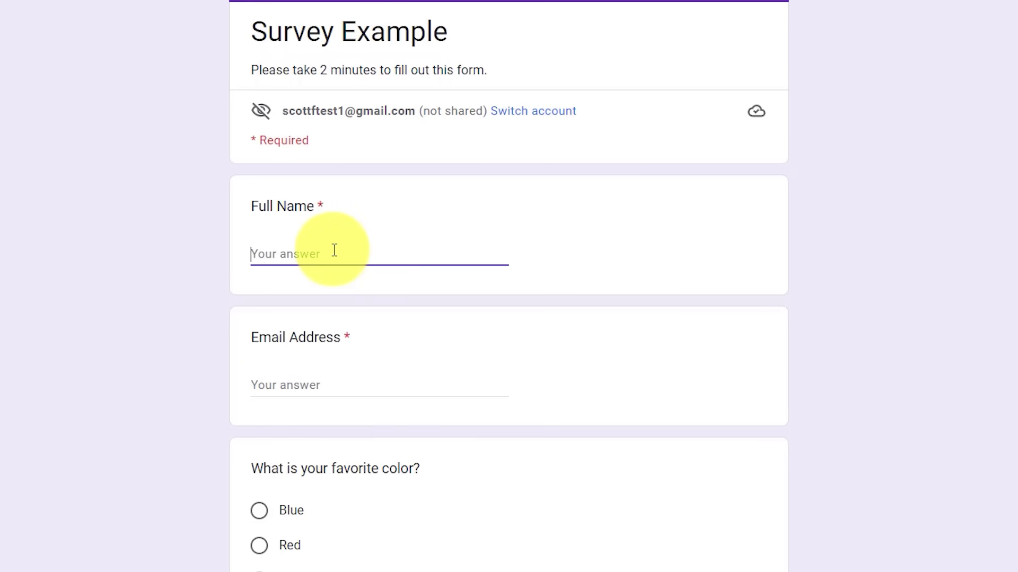
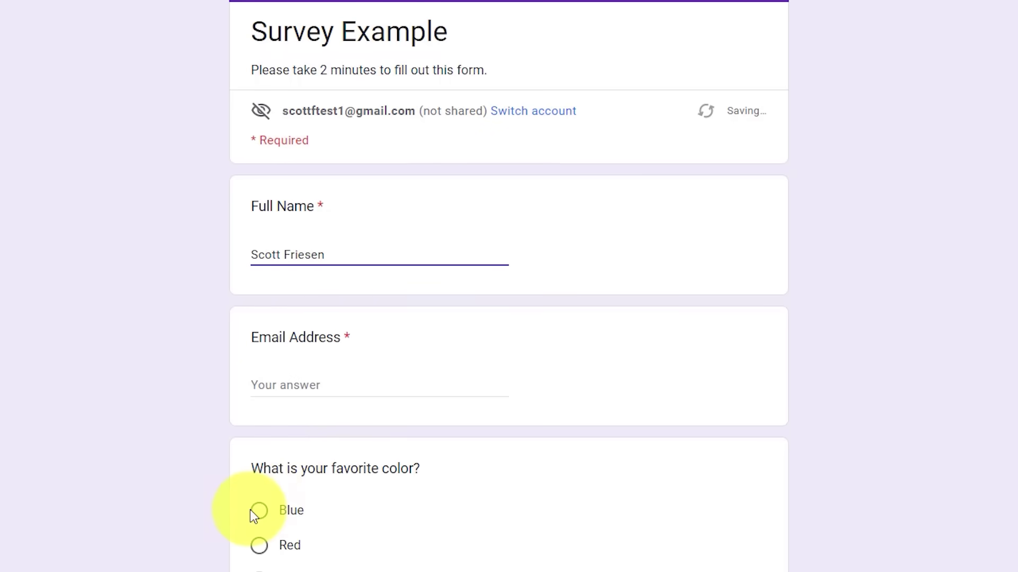
click(259, 511)
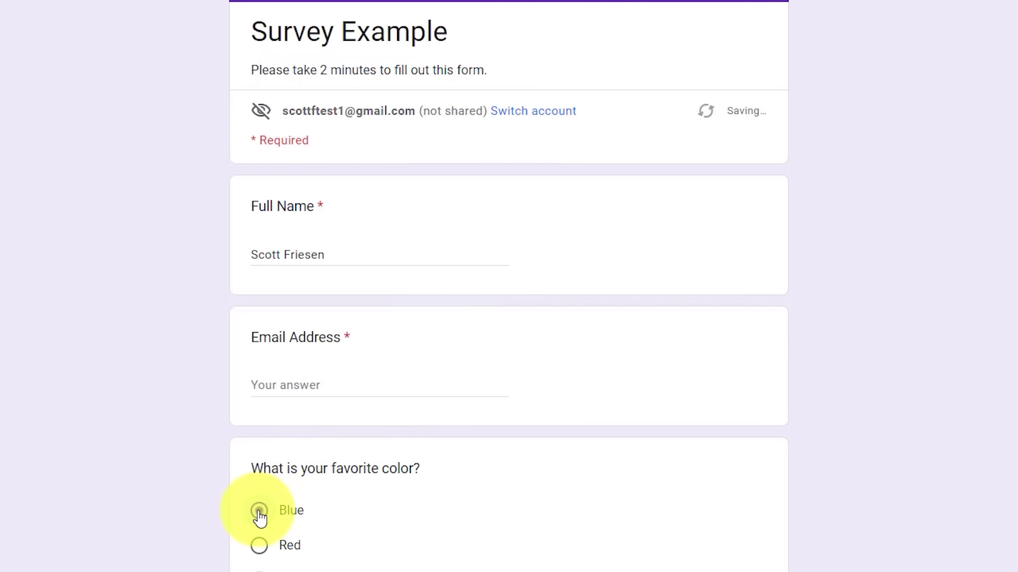
click(259, 547)
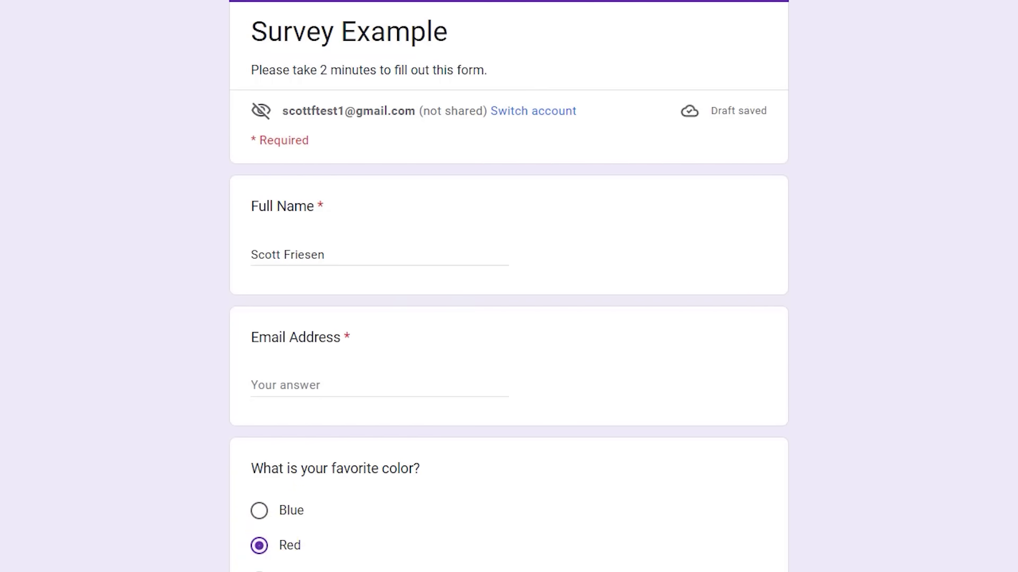
click(277, 571)
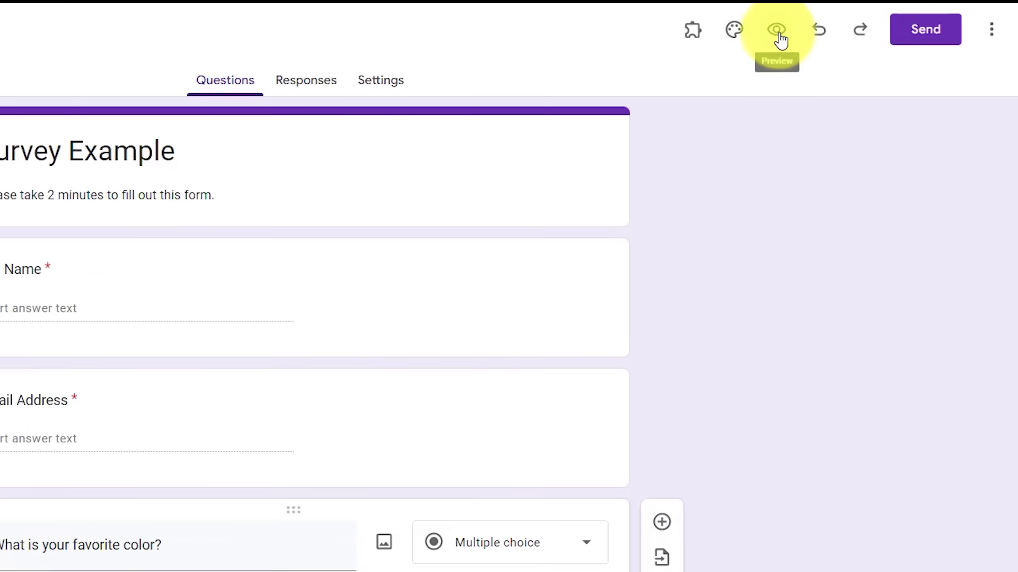
- Set the form header to the jelly-bean candy image from the theme gallery
click(735, 32)
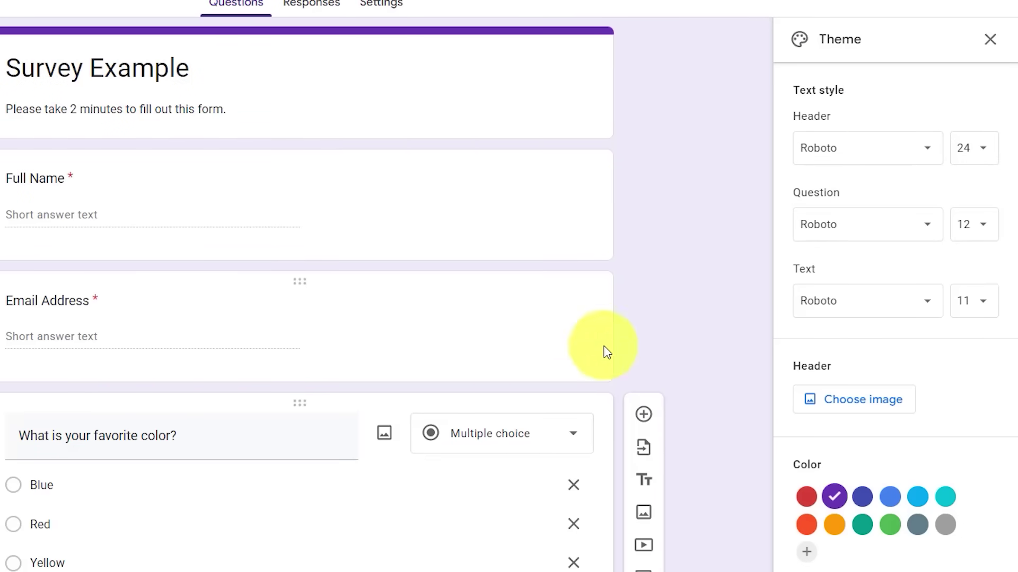
click(863, 408)
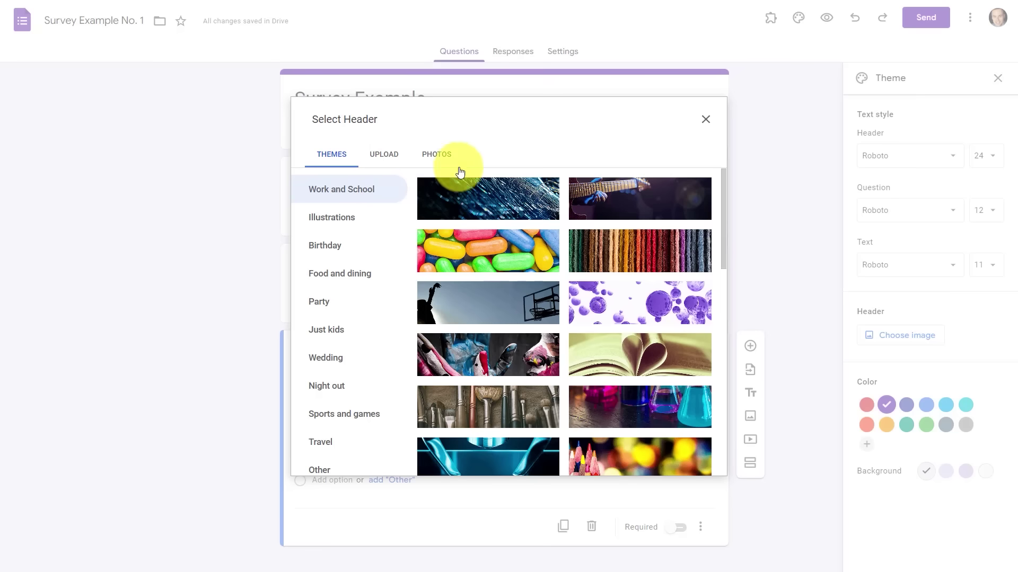
click(489, 253)
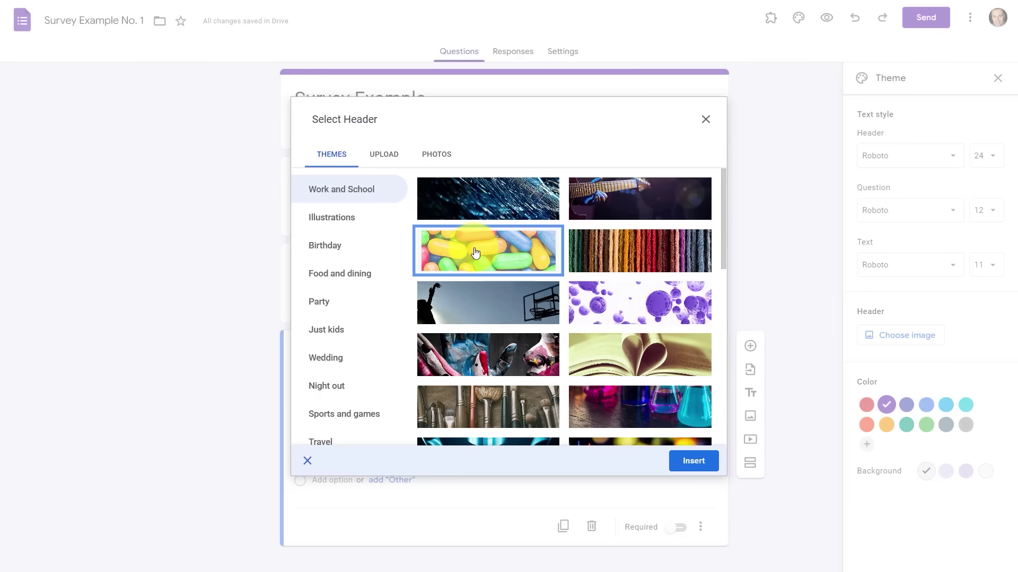
click(691, 462)
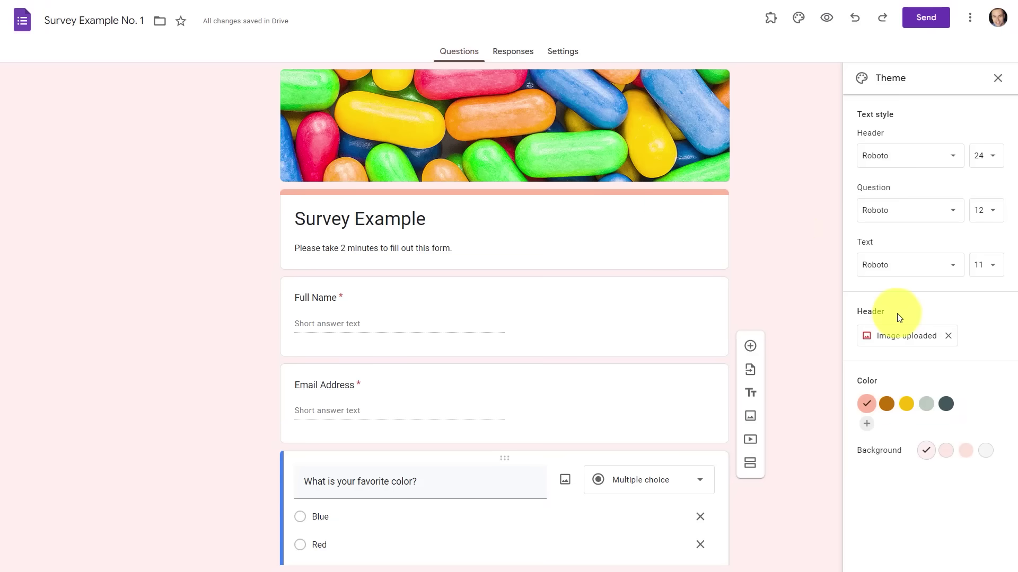
- Pick yellow as the theme colour with a darker yellow background, then close the theme settings
click(888, 408)
click(907, 408)
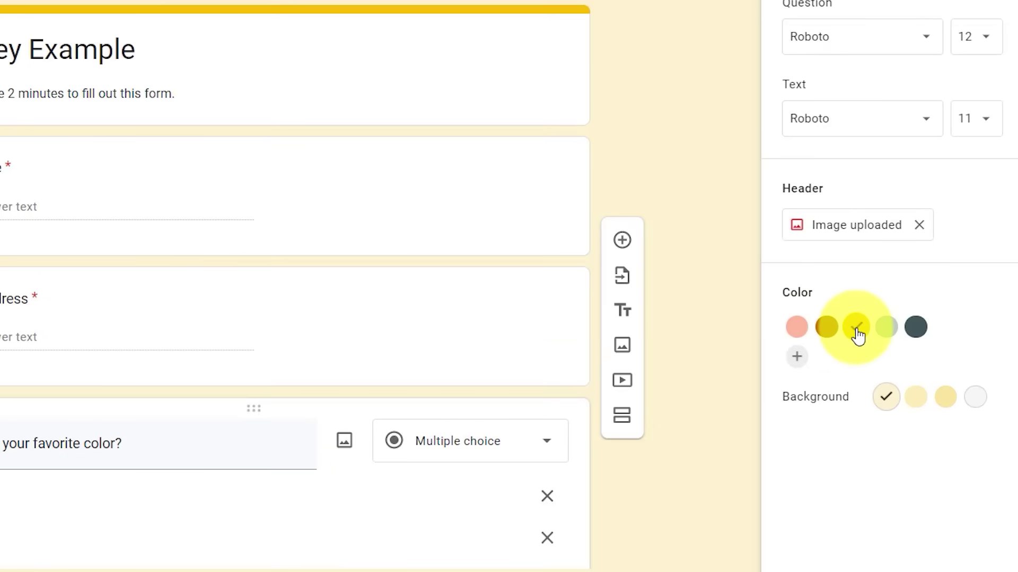
click(886, 334)
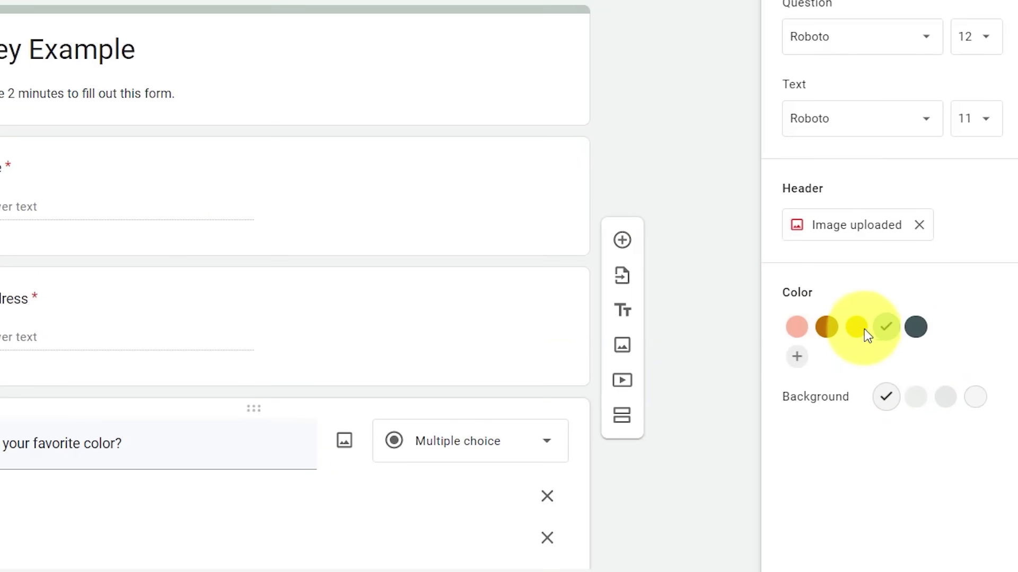
click(863, 329)
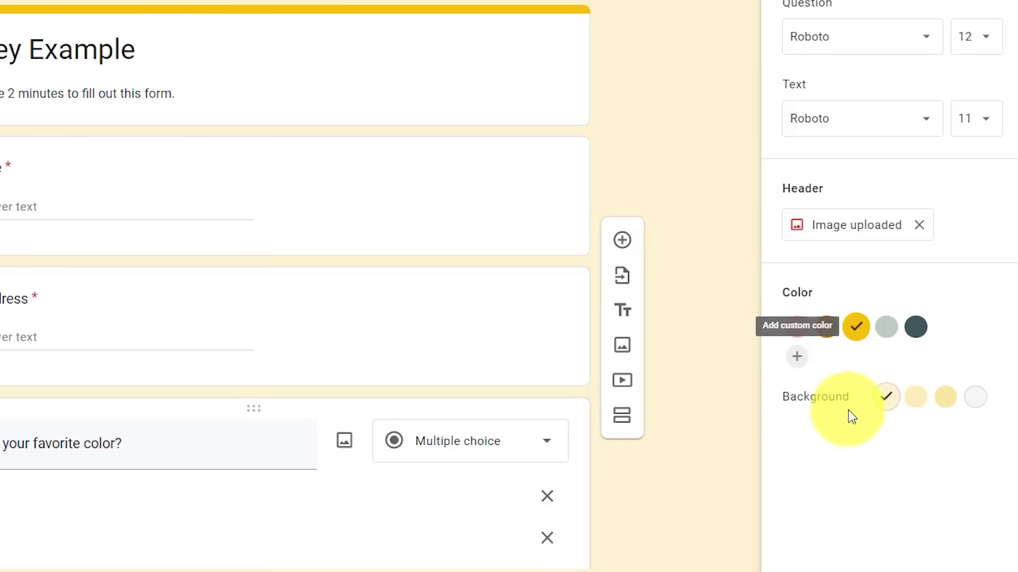
click(946, 403)
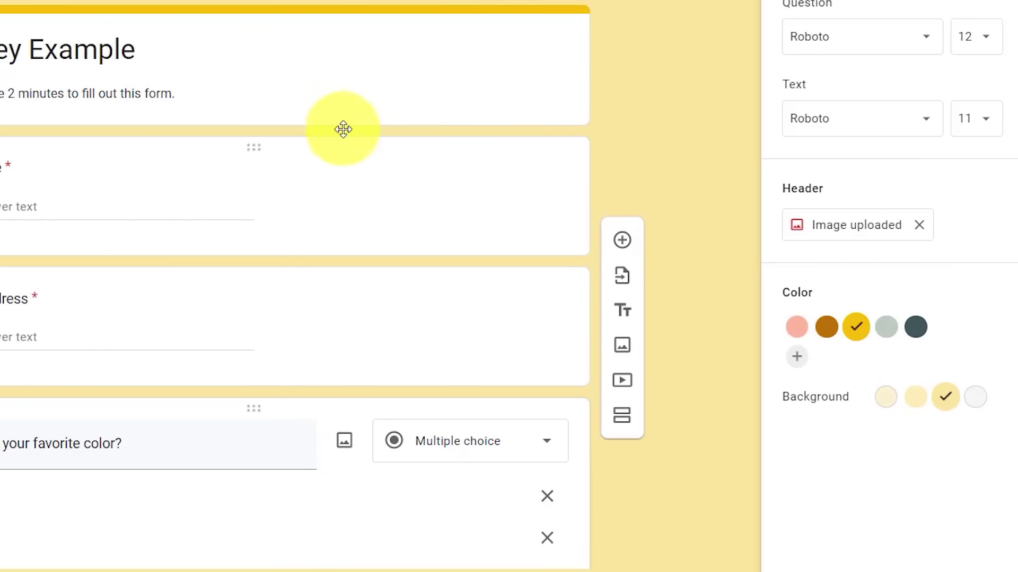
scroll(286, 159, down, 4)
scroll(289, 134, up, 4)
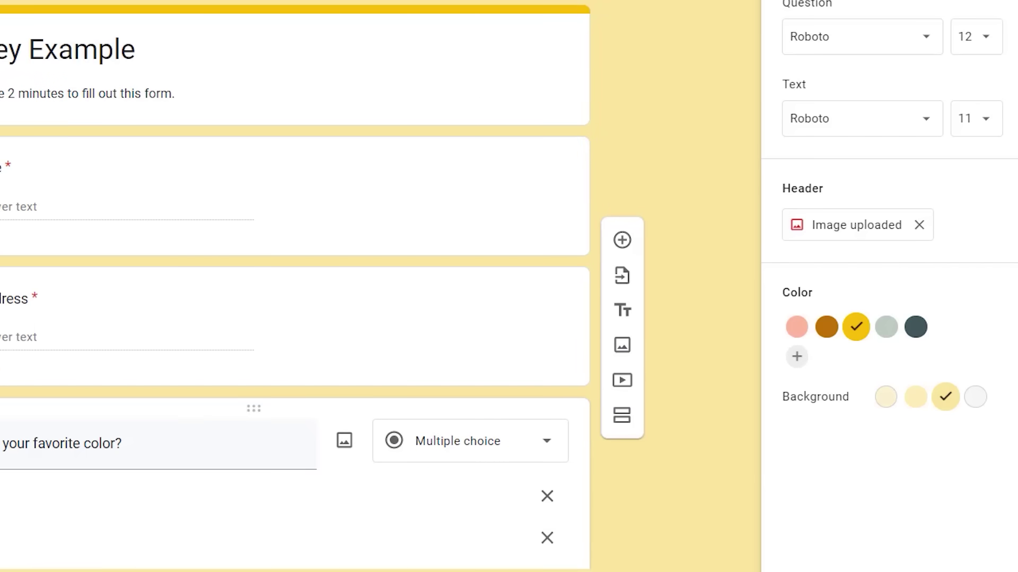
key(Escape)
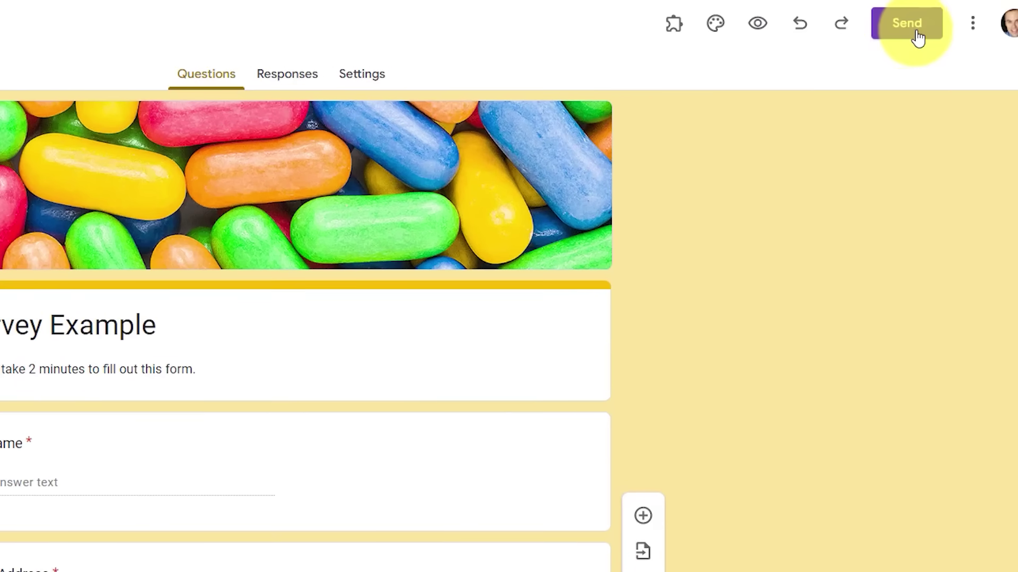
- Copy the form's shortened forms.gle link and close the Send form dialog
click(919, 33)
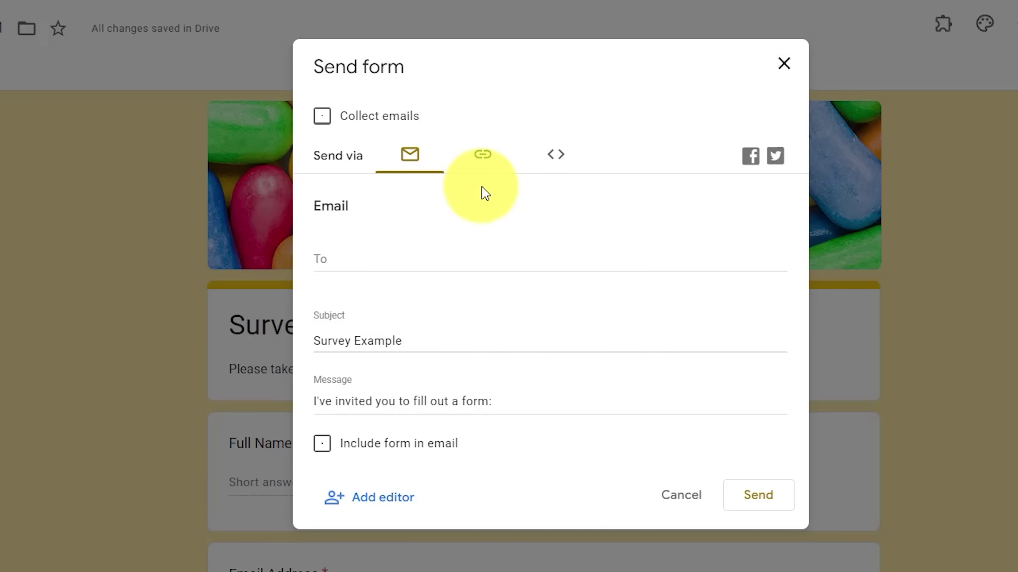
click(482, 159)
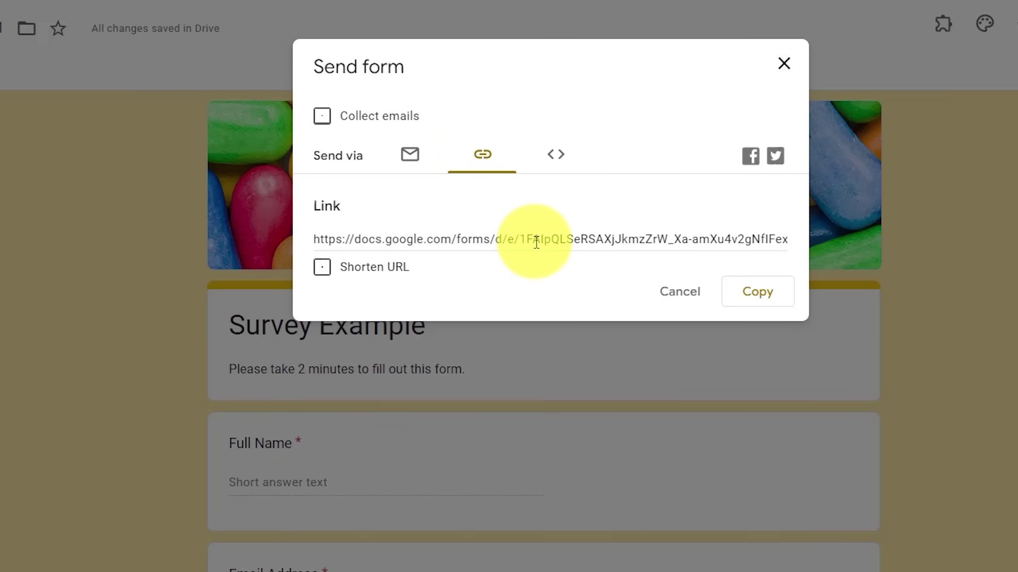
click(323, 268)
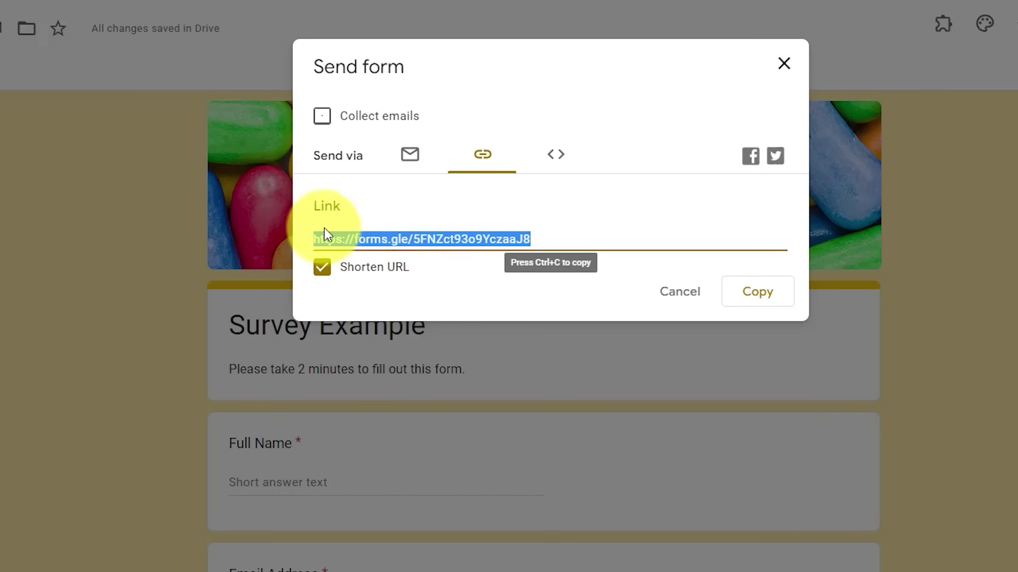
click(757, 295)
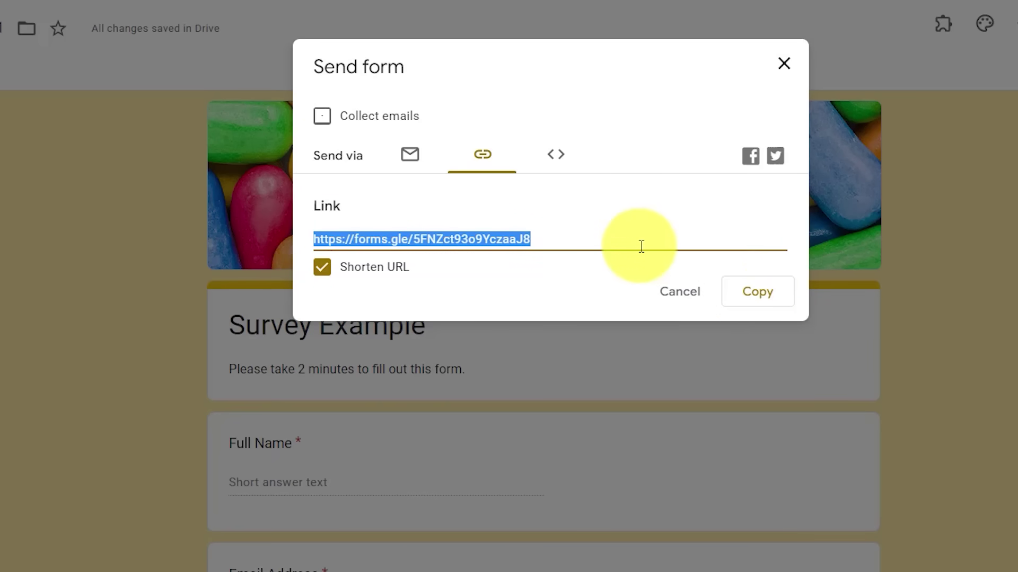
click(783, 64)
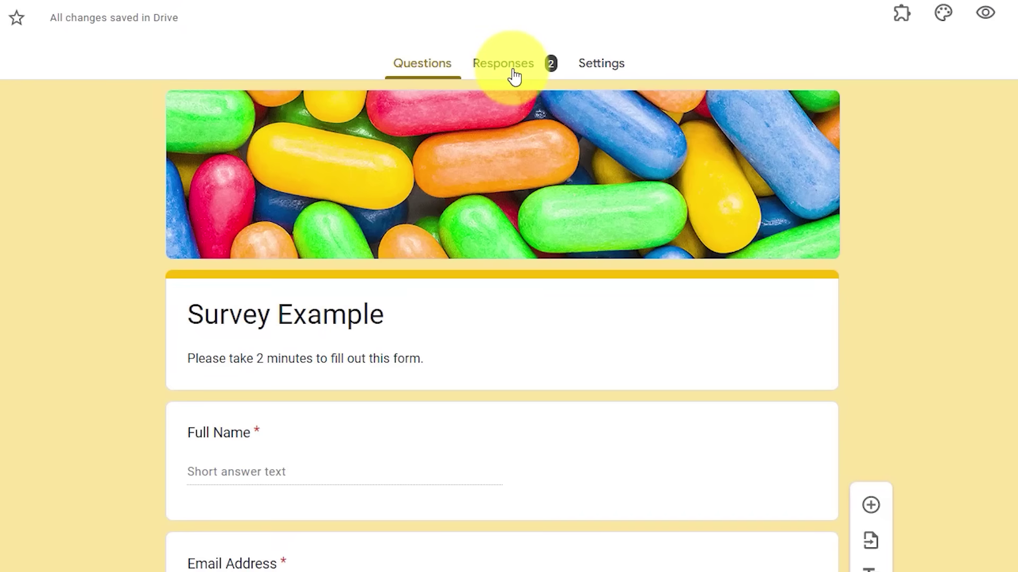
- Review the 2 responses' names, emails and the half Red, half Blue favourite-colour pie chart
click(509, 72)
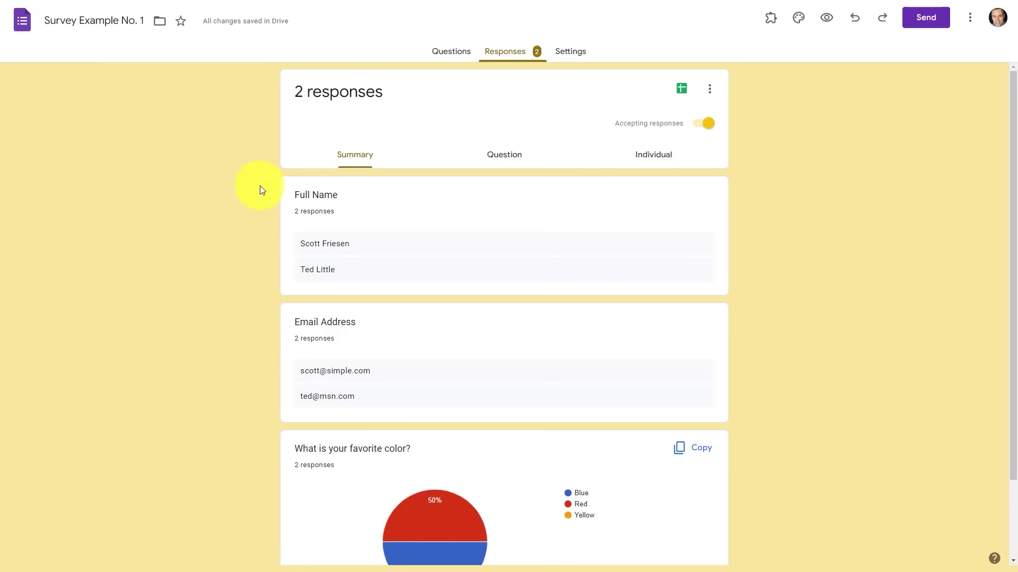
scroll(262, 190, down, 1)
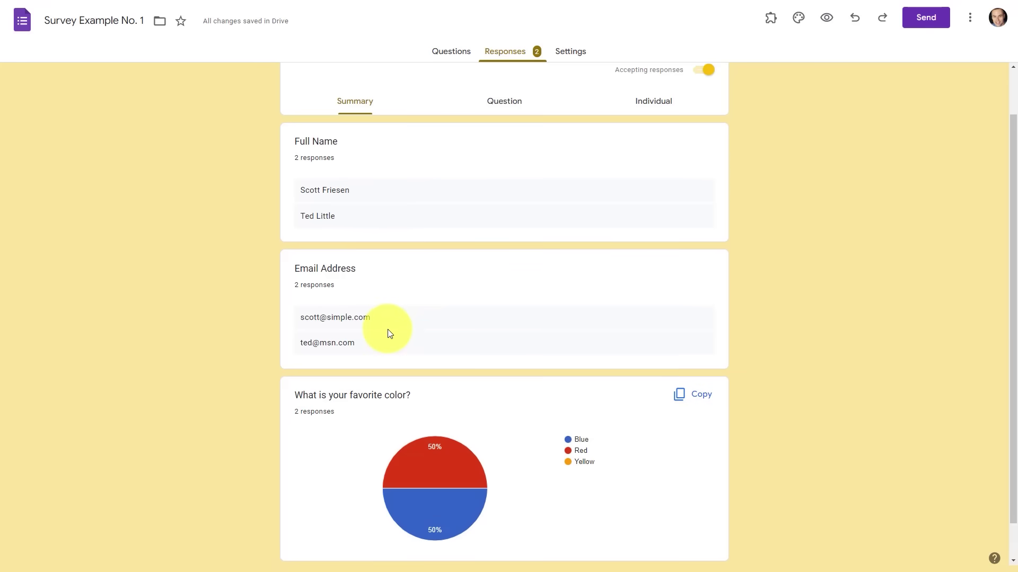
scroll(387, 334, down, 1)
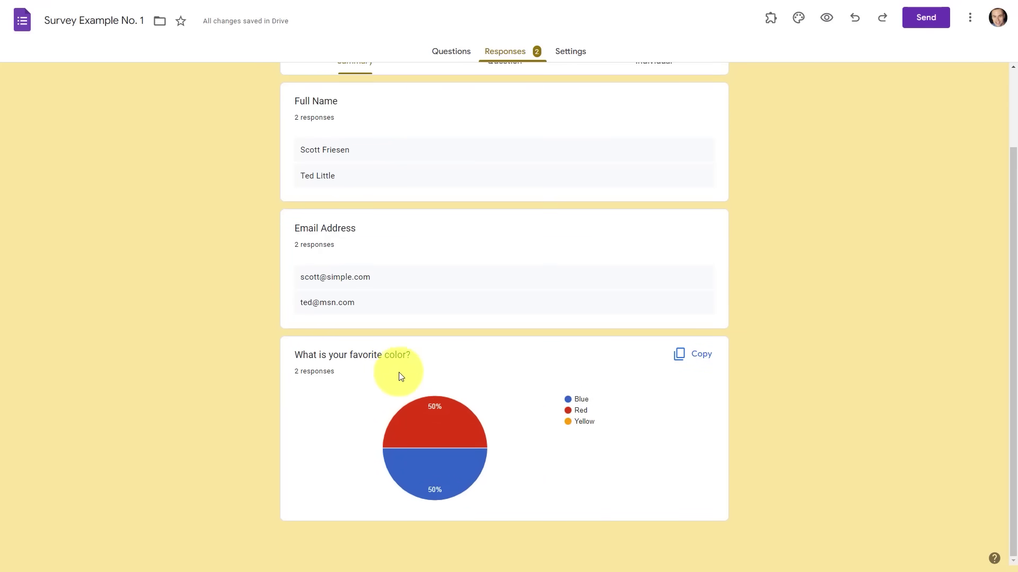
mouse_move(430, 432)
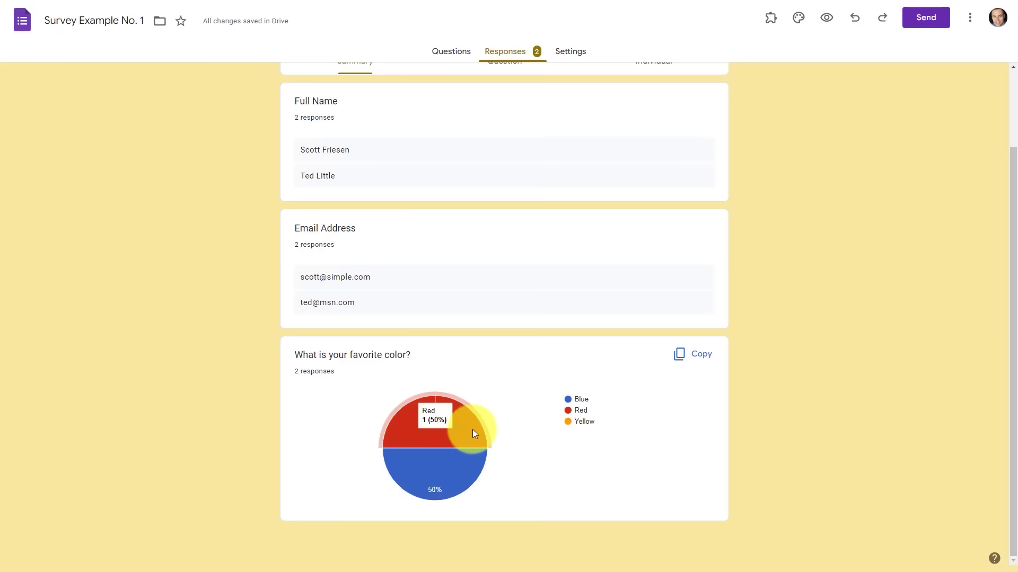
scroll(528, 432, up, 2)
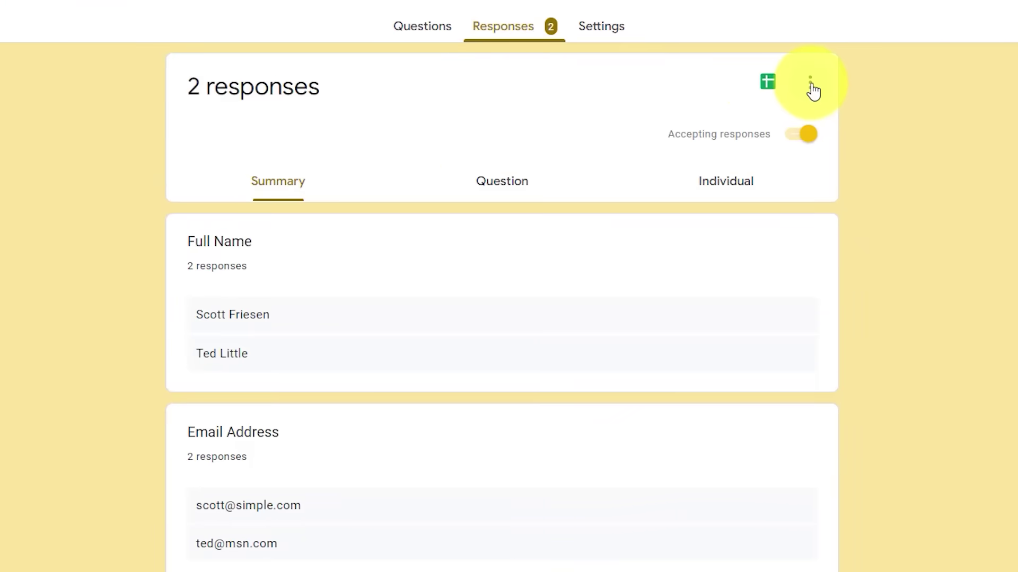
- Turn on email notifications for new responses from the Responses options menu
click(811, 84)
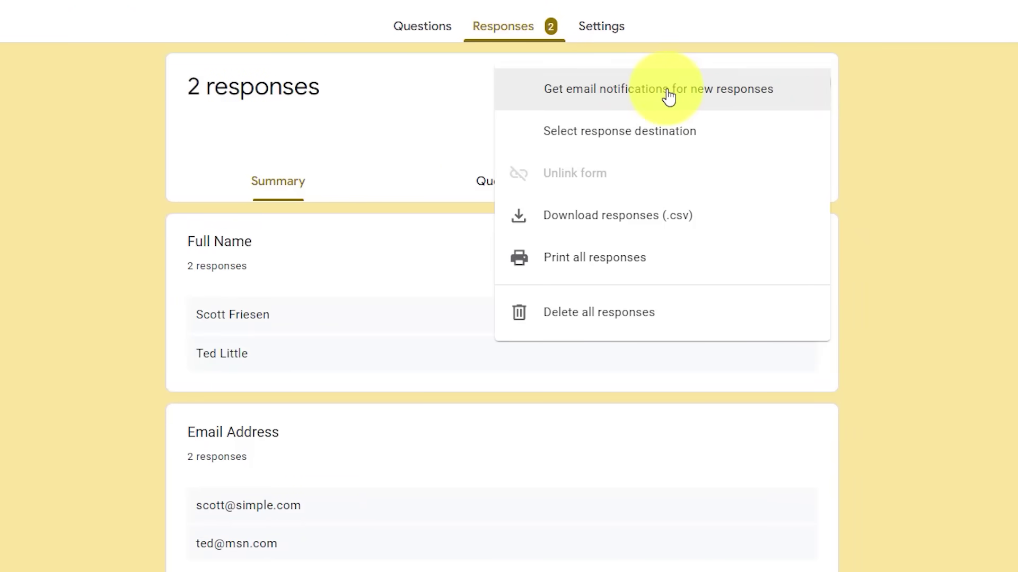
click(627, 93)
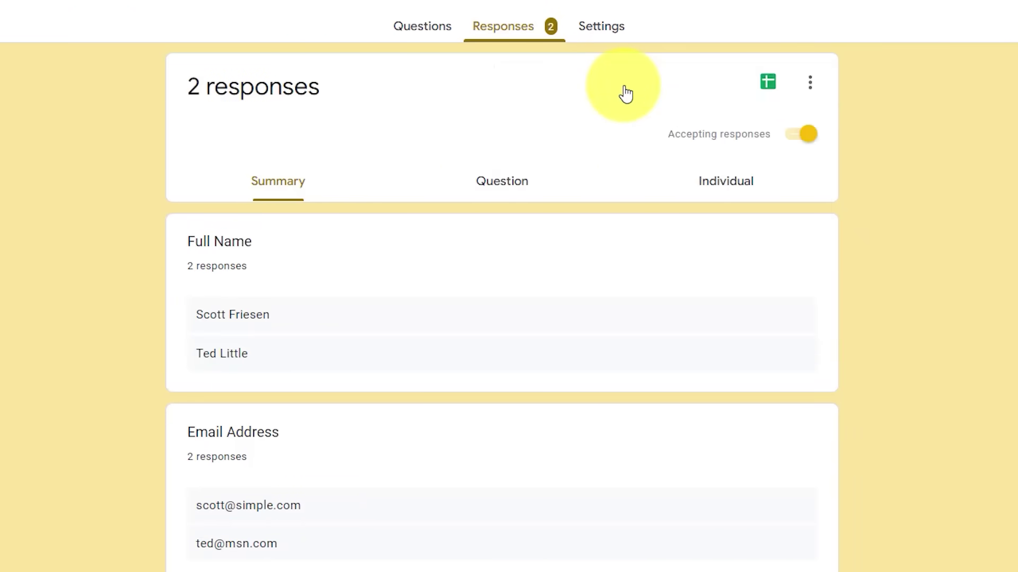
click(811, 85)
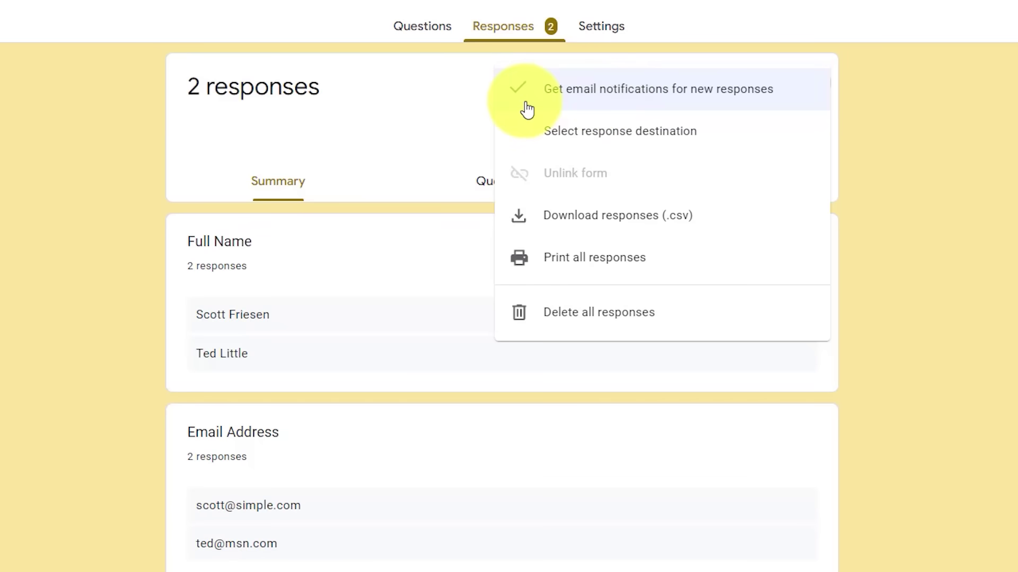
click(446, 97)
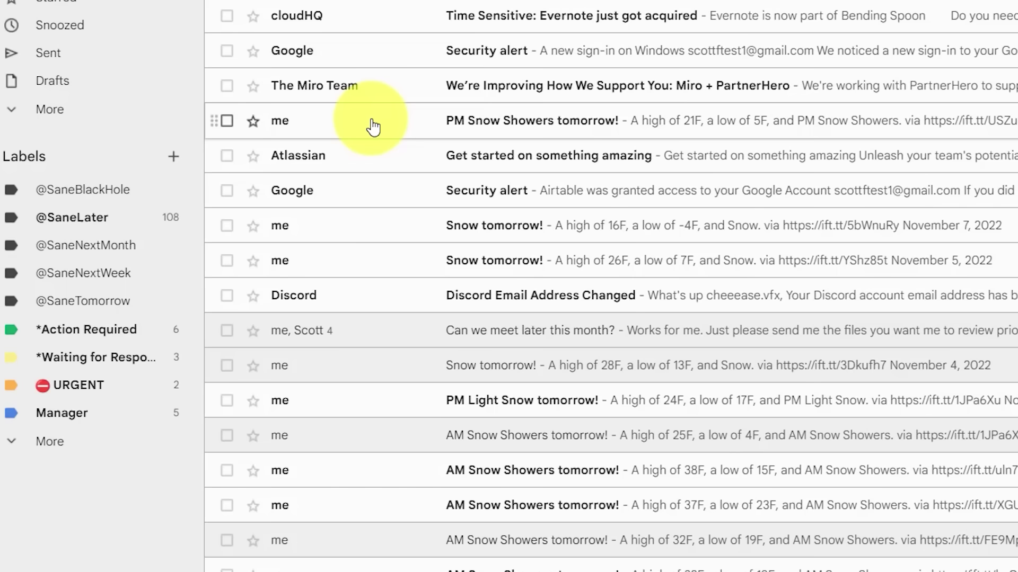
drag(329, 129, 94, 203)
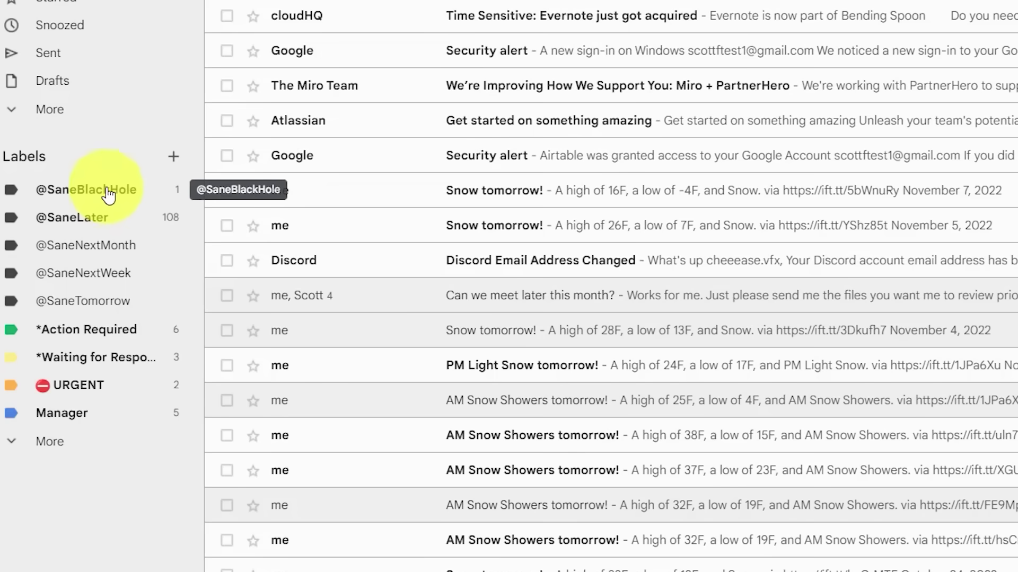